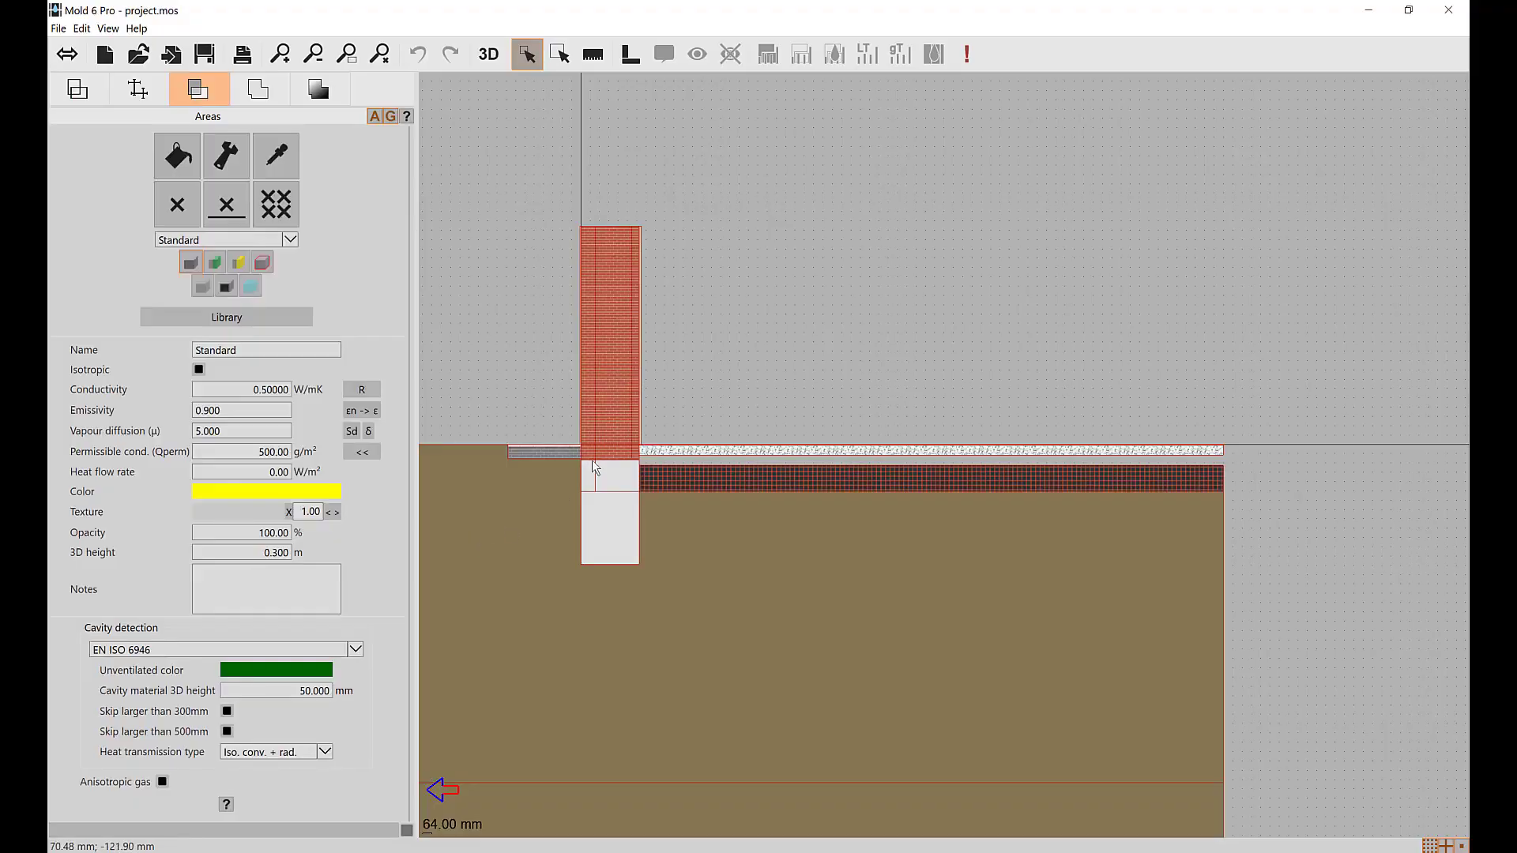
# Open the elements view of the wall-floor junction and display the advanced element features
pyautogui.scroll(5, 644, 465)
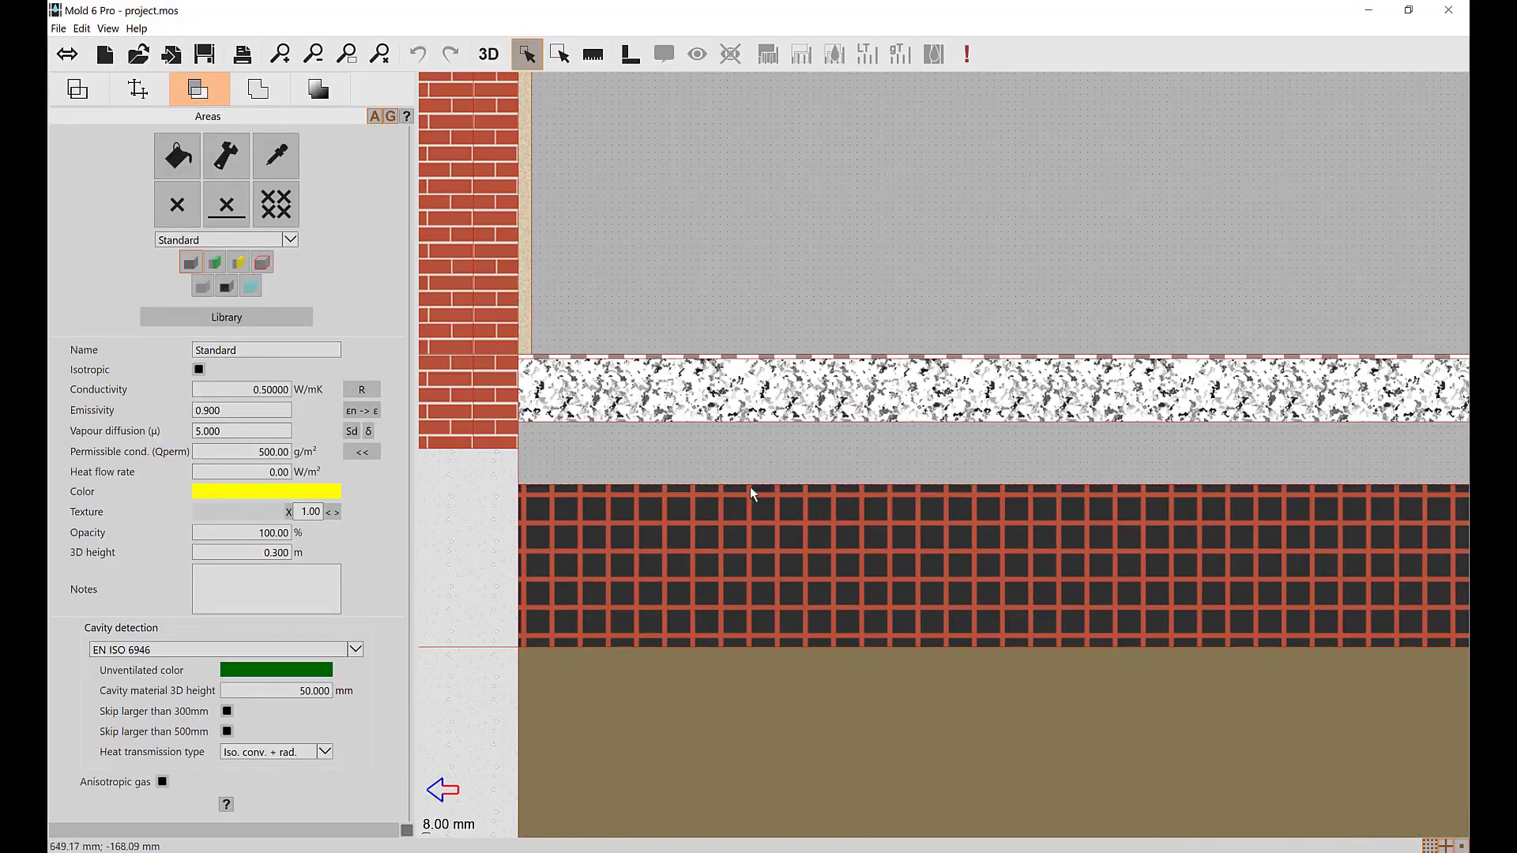
pyautogui.scroll(-2, 764, 482)
pyautogui.scroll(-2, 822, 494)
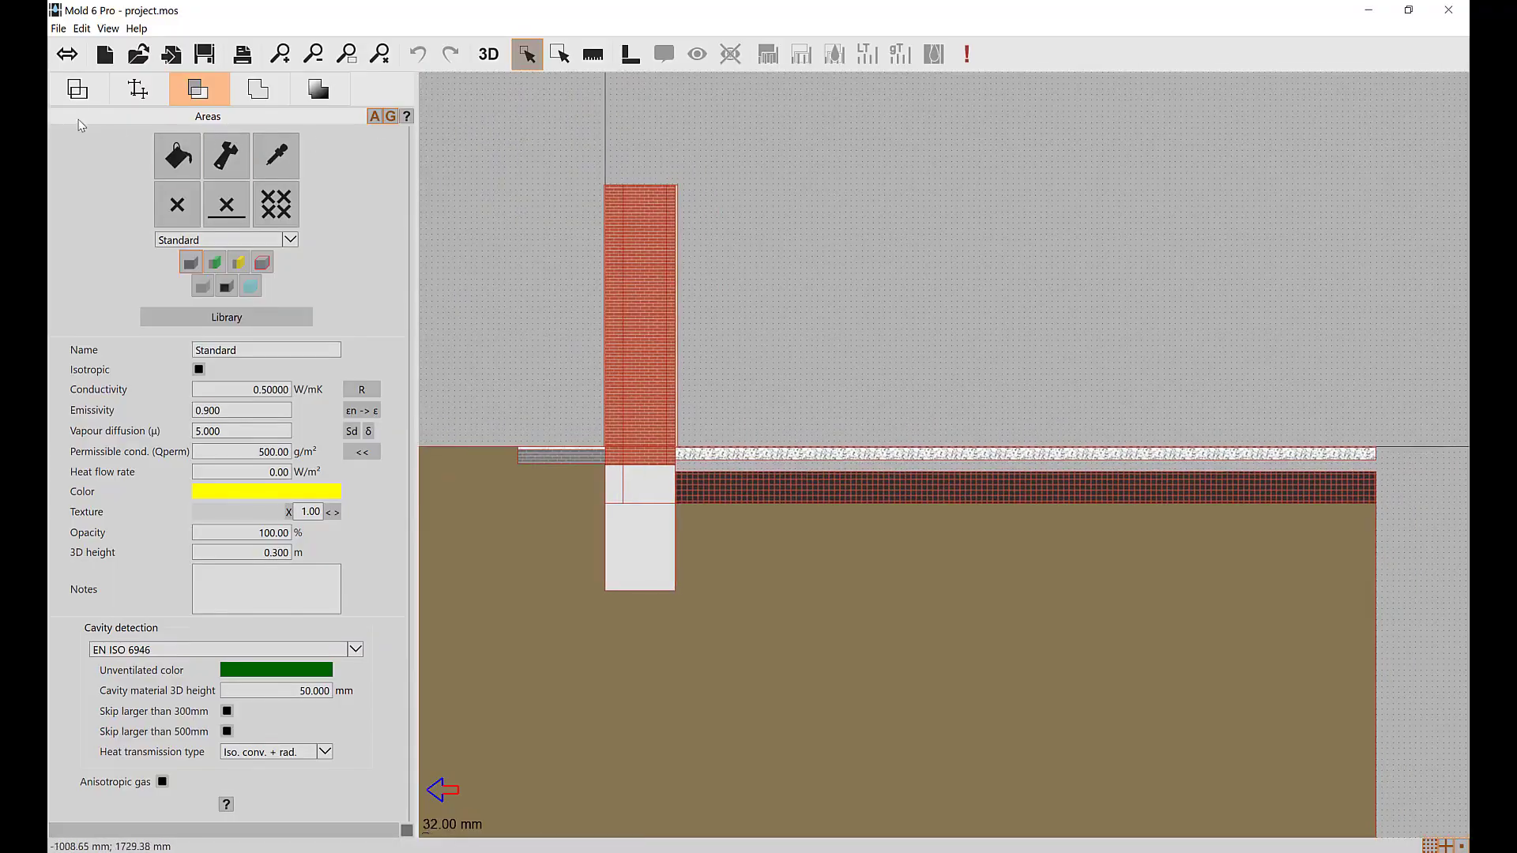
pyautogui.click(137, 91)
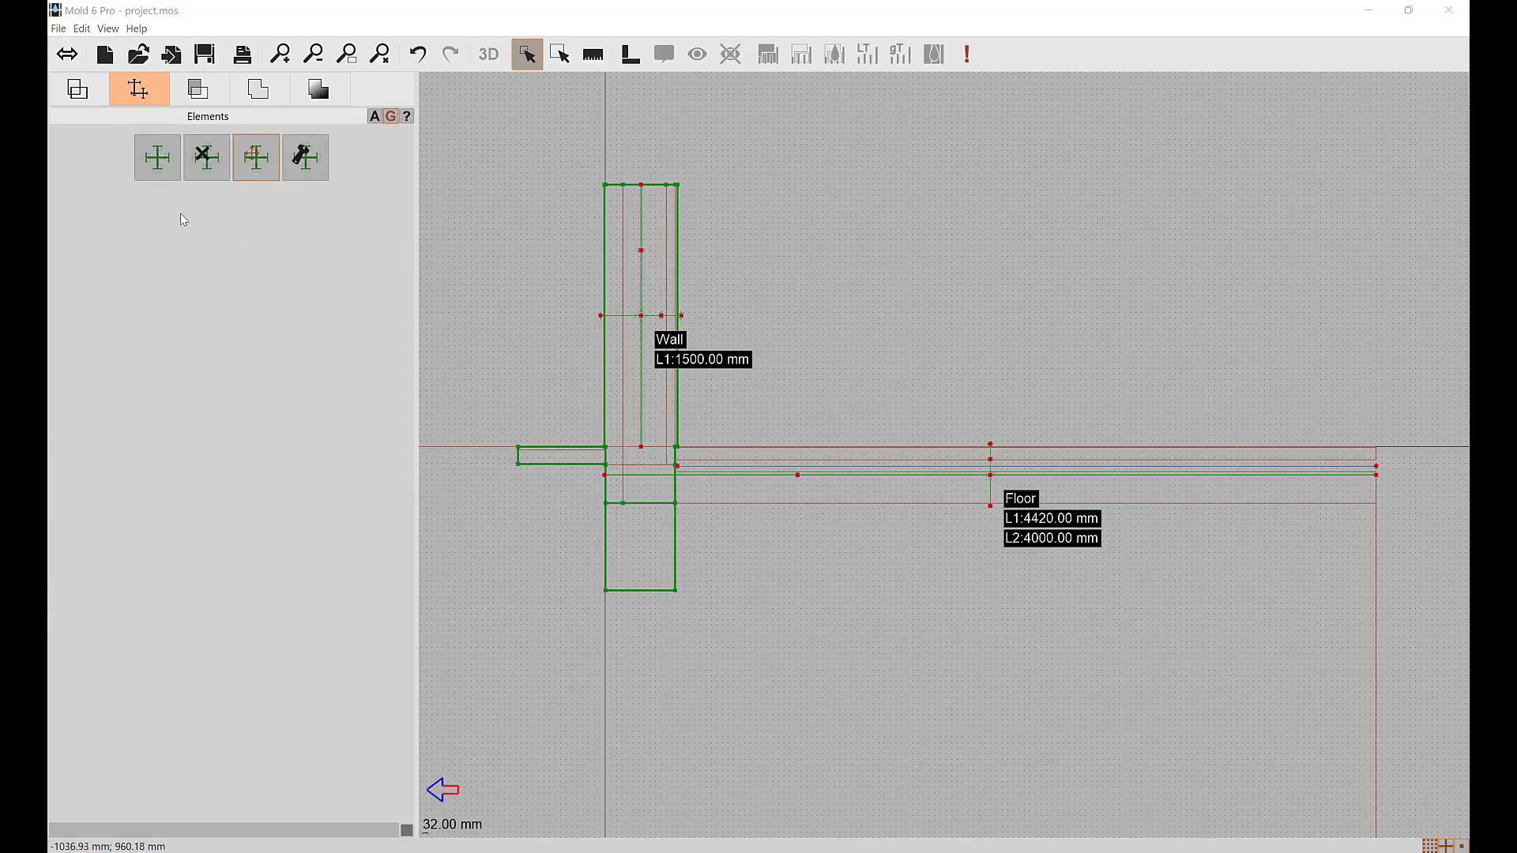
pyautogui.click(376, 118)
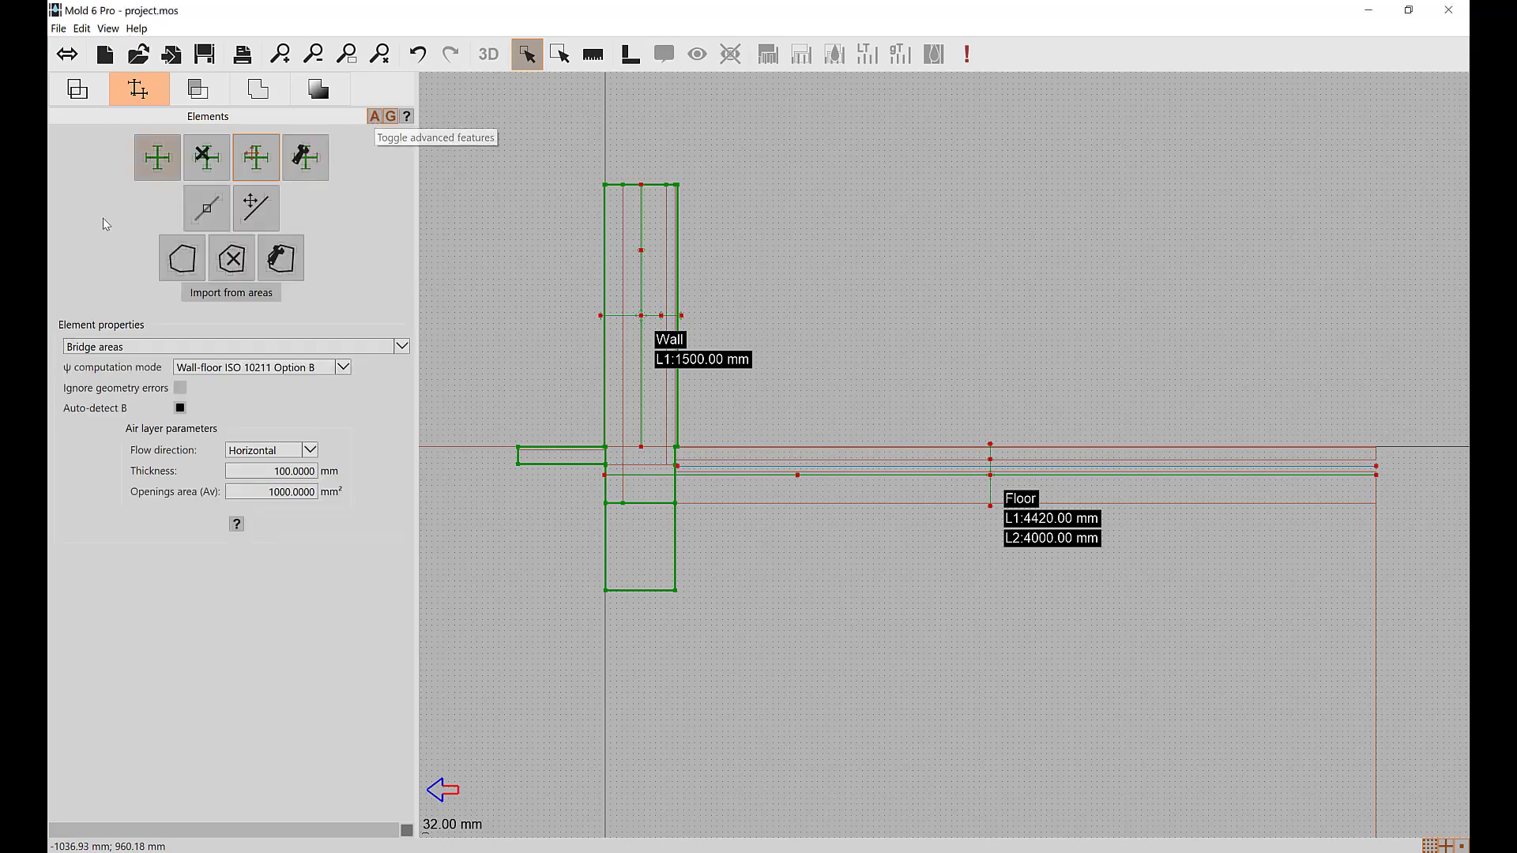
# Check the available element property types and the ψ computation modes
pyautogui.click(119, 348)
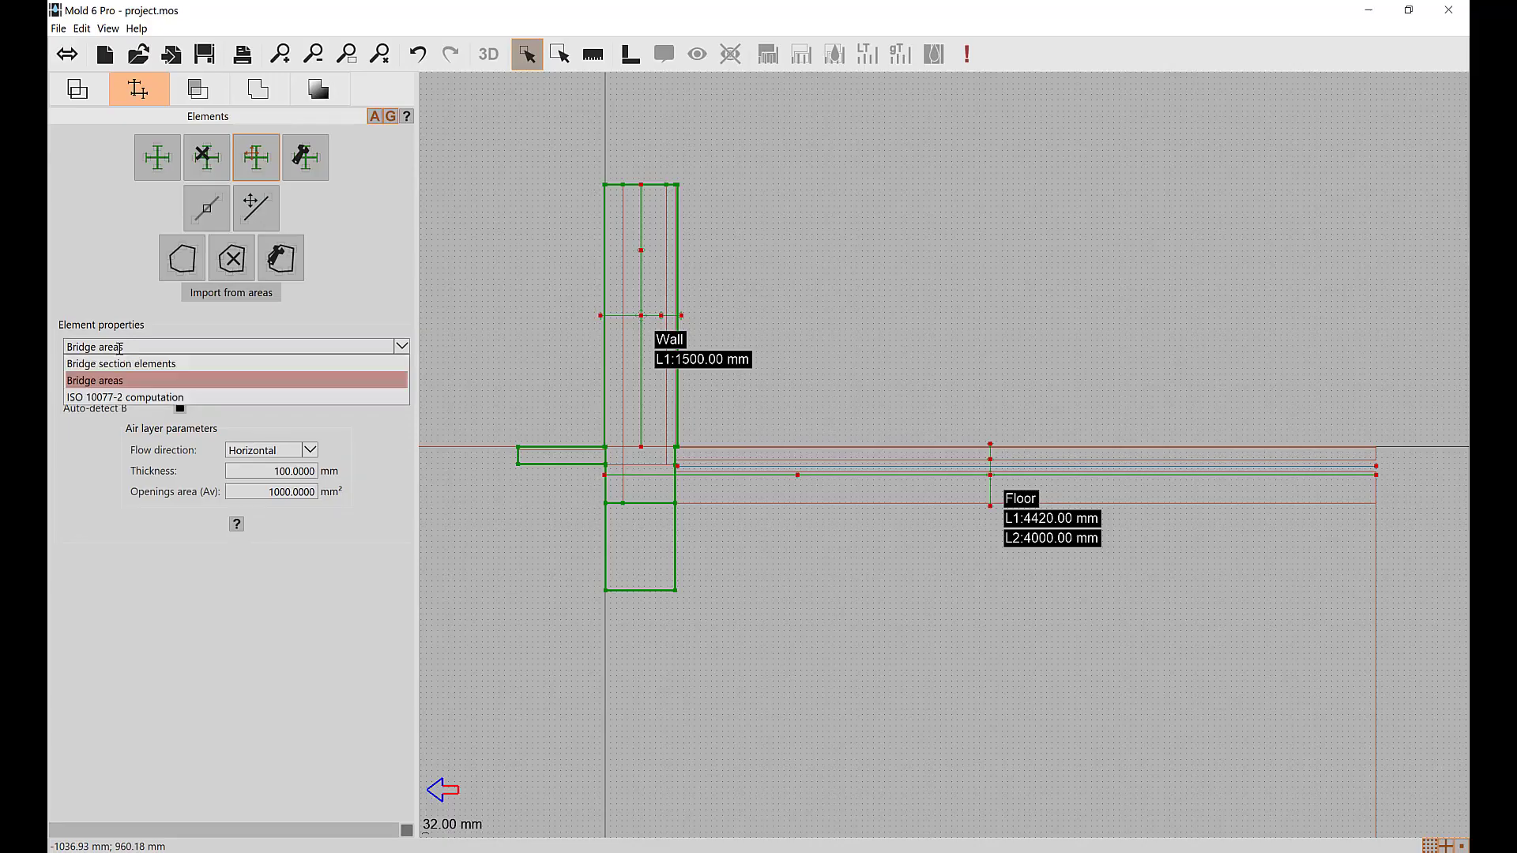
pyautogui.click(203, 376)
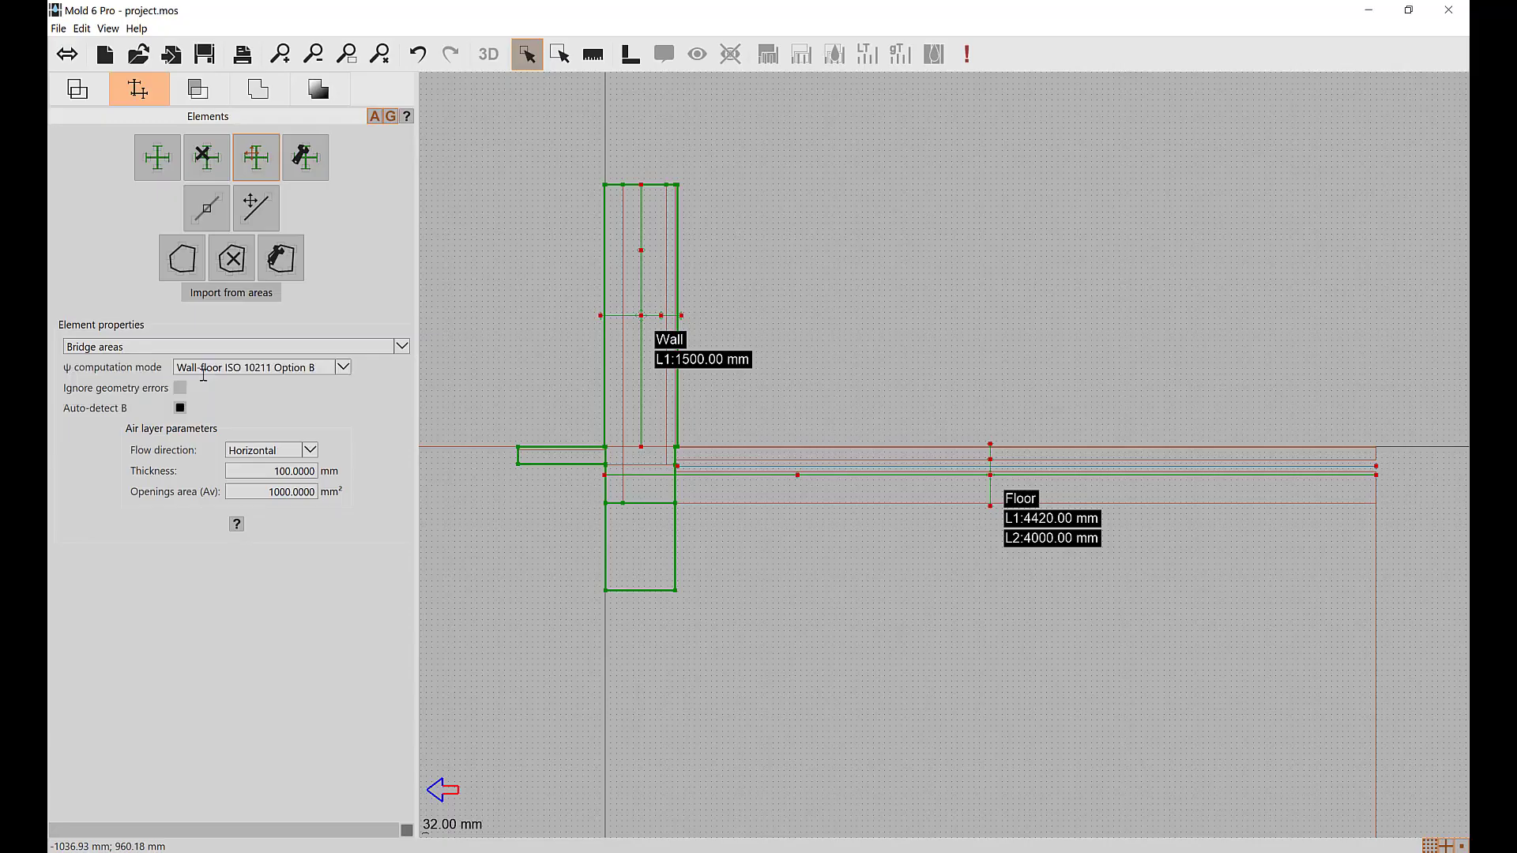
pyautogui.click(277, 368)
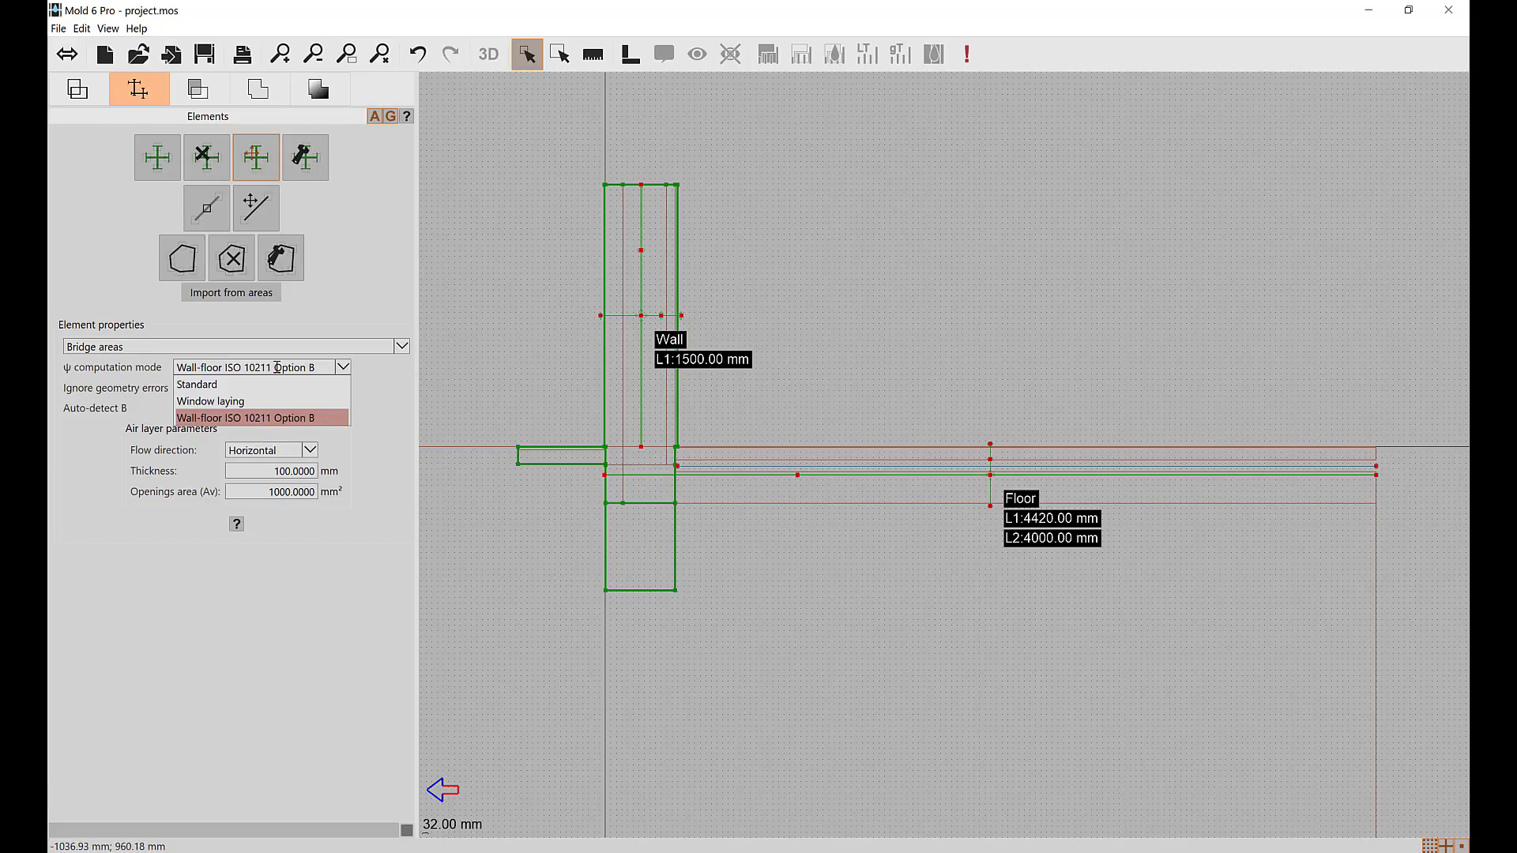
pyautogui.click(278, 369)
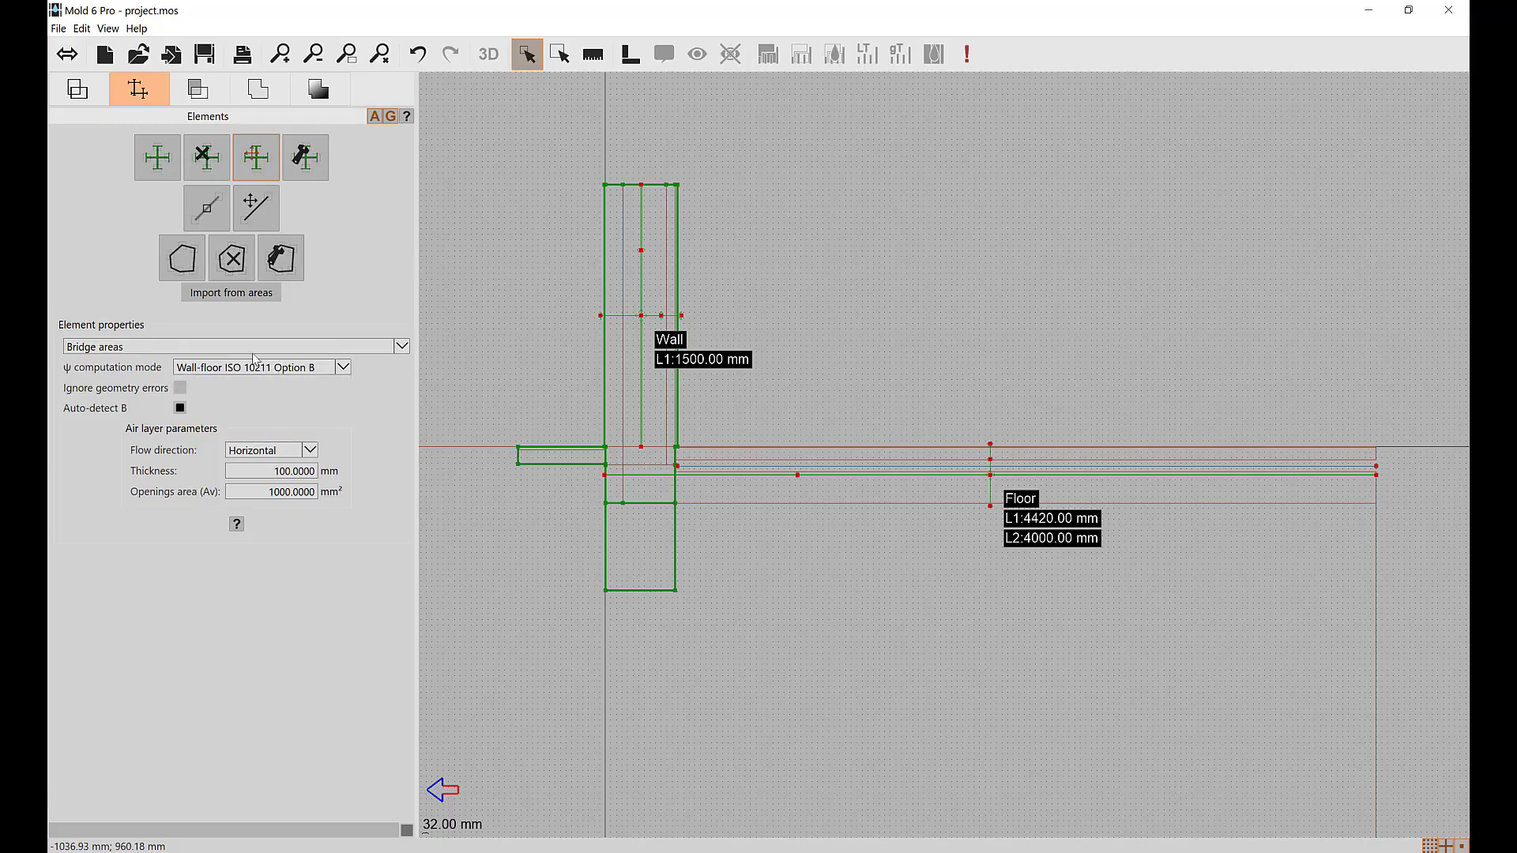
# Outline the air cavity between the floor slab and the insulation with a closed path, from the wall to the floor's far end
pyautogui.click(182, 259)
pyautogui.scroll(4, 623, 464)
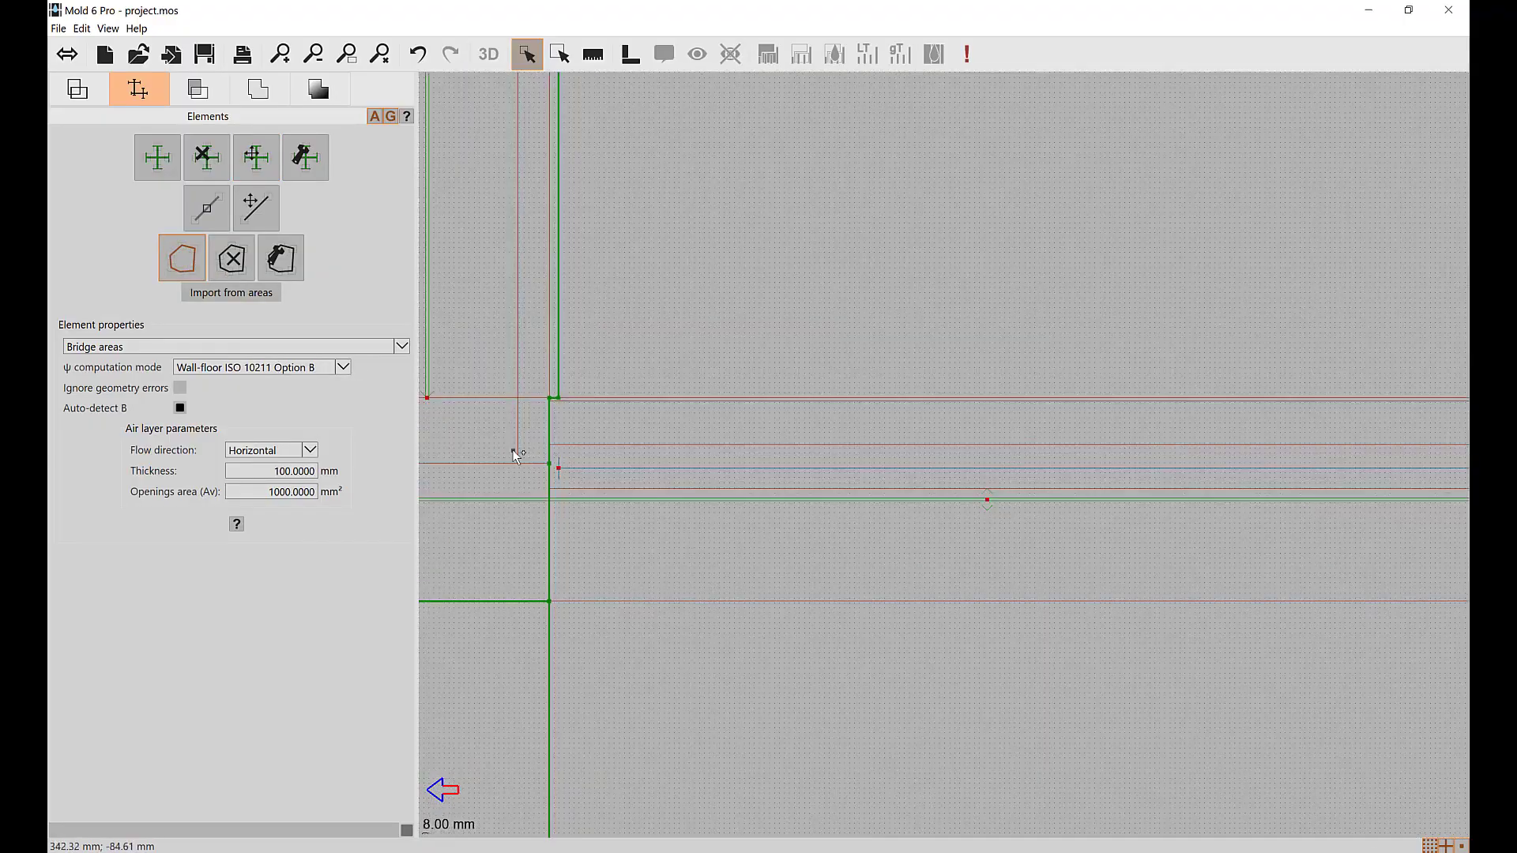
pyautogui.click(549, 489)
pyautogui.moveTo(1043, 498); pyautogui.dragTo(667, 522, button='middle')
pyautogui.scroll(-5, 833, 466)
pyautogui.moveTo(1289, 453); pyautogui.dragTo(604, 514, button='middle')
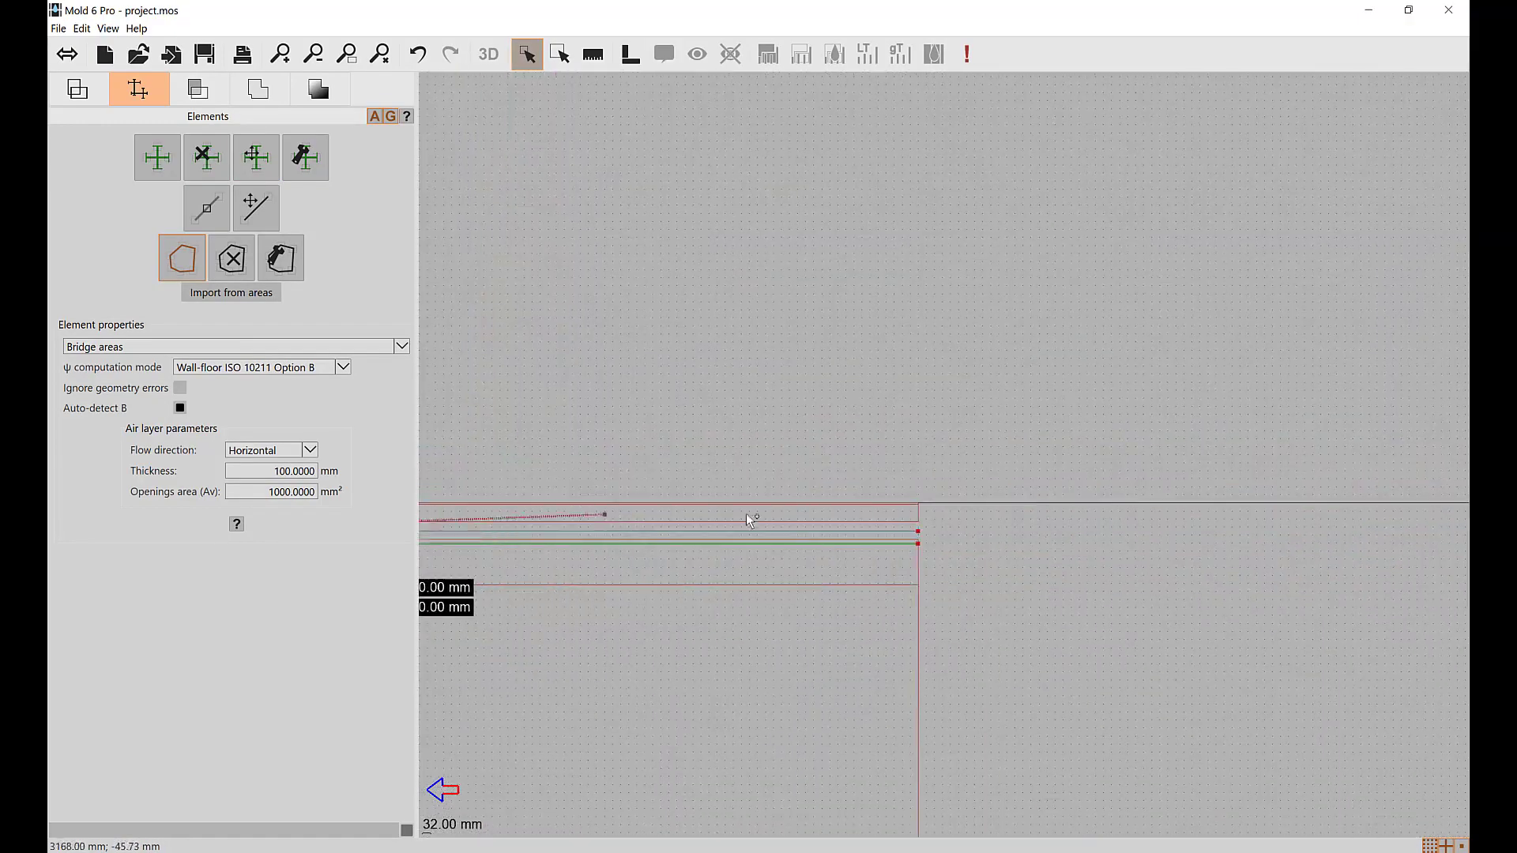
pyautogui.scroll(4, 903, 536)
pyautogui.scroll(2, 907, 548)
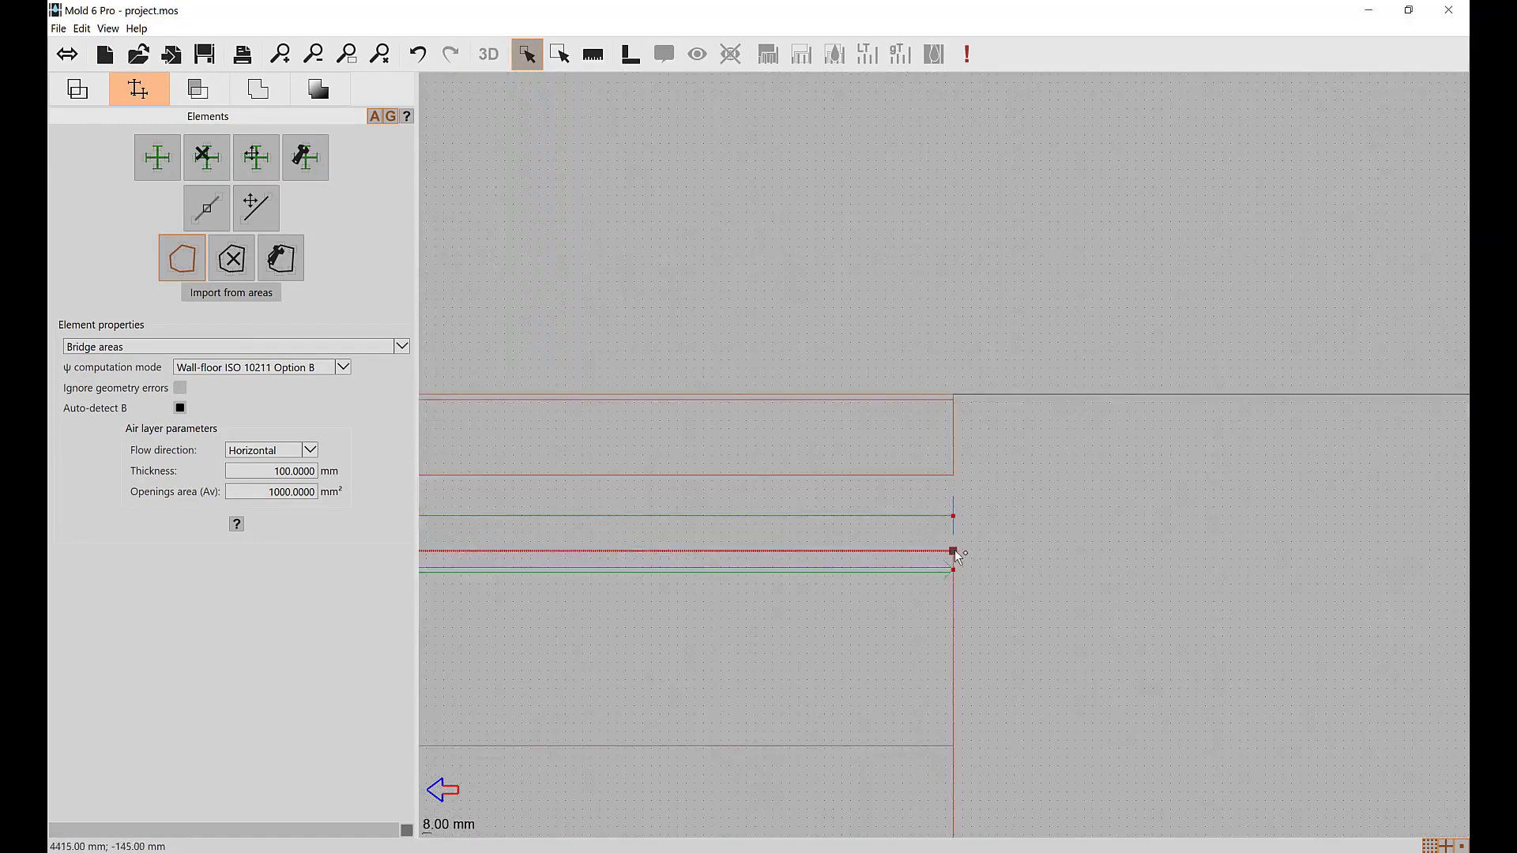
pyautogui.click(953, 551)
pyautogui.click(953, 475)
pyautogui.scroll(-8, 944, 460)
pyautogui.moveTo(713, 526); pyautogui.dragTo(1388, 508, button='middle')
pyautogui.scroll(5, 627, 450)
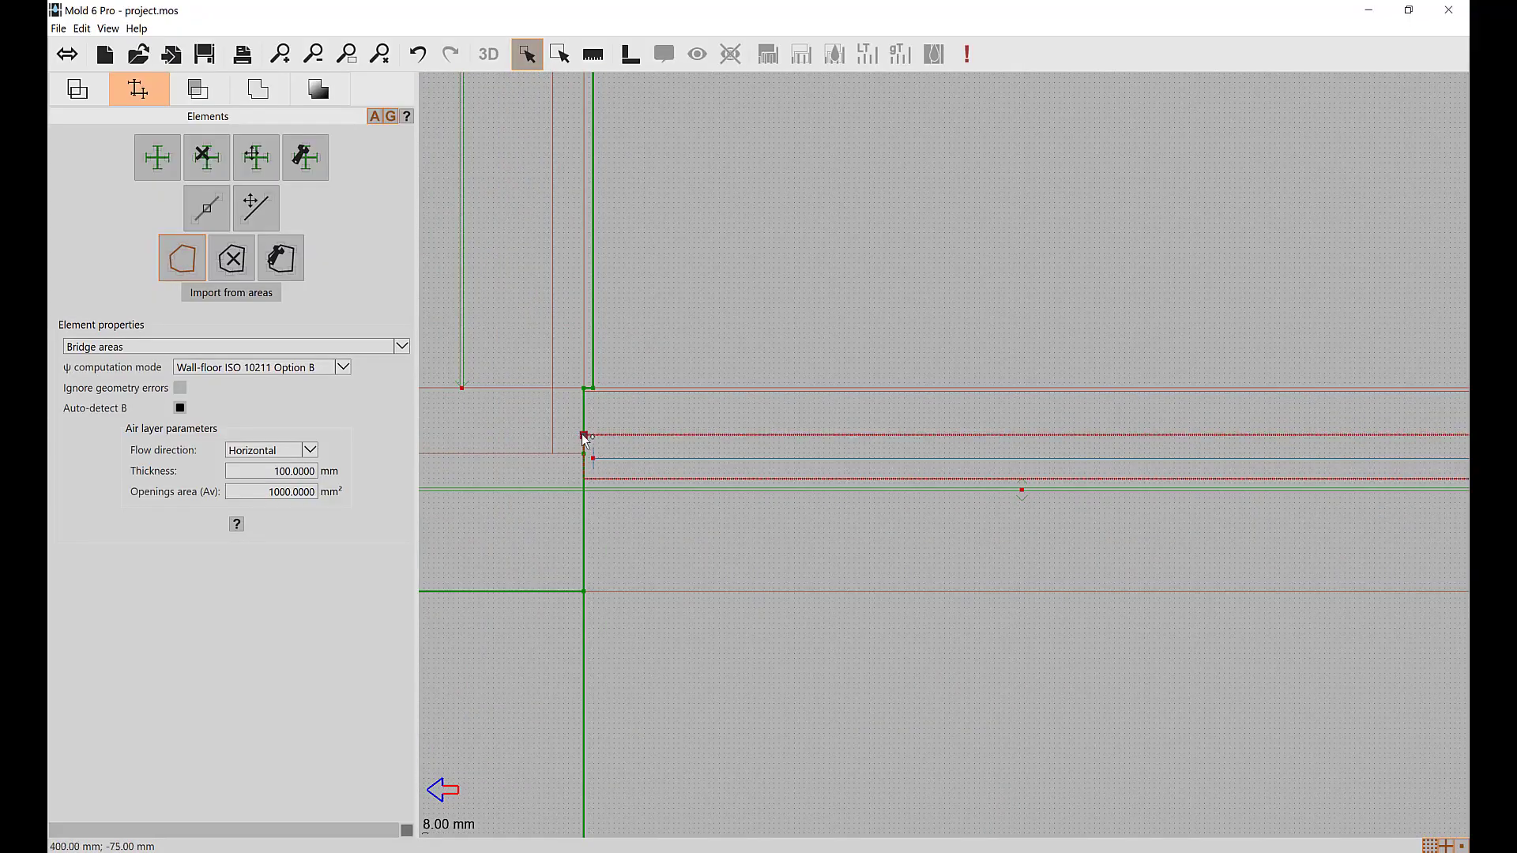
pyautogui.click(583, 434)
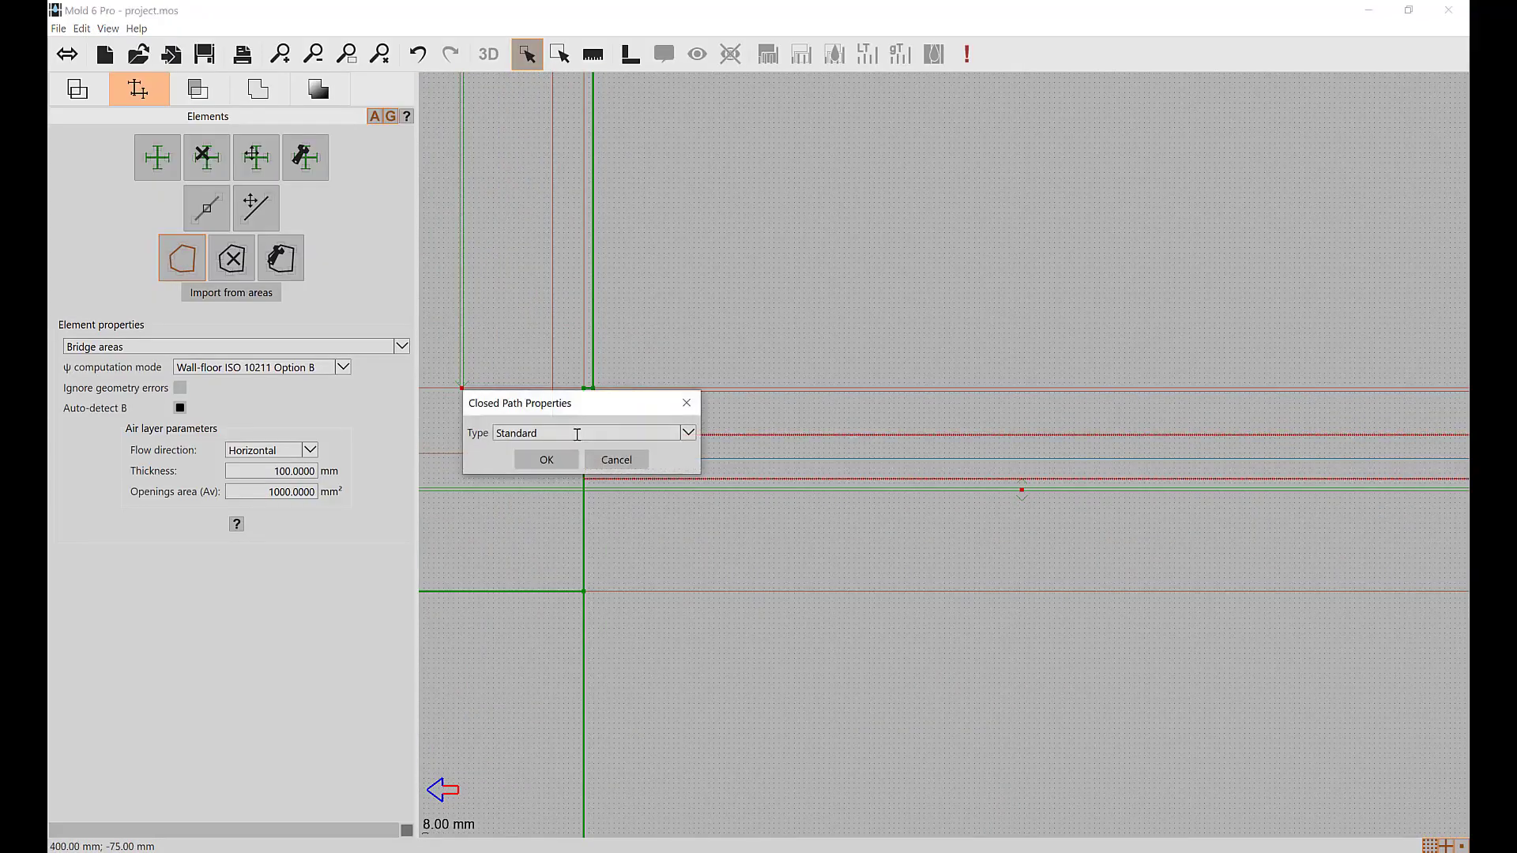
# Assign the cavity's closed path the type ISO 6946 Slightly ventilated air layer
pyautogui.click(563, 434)
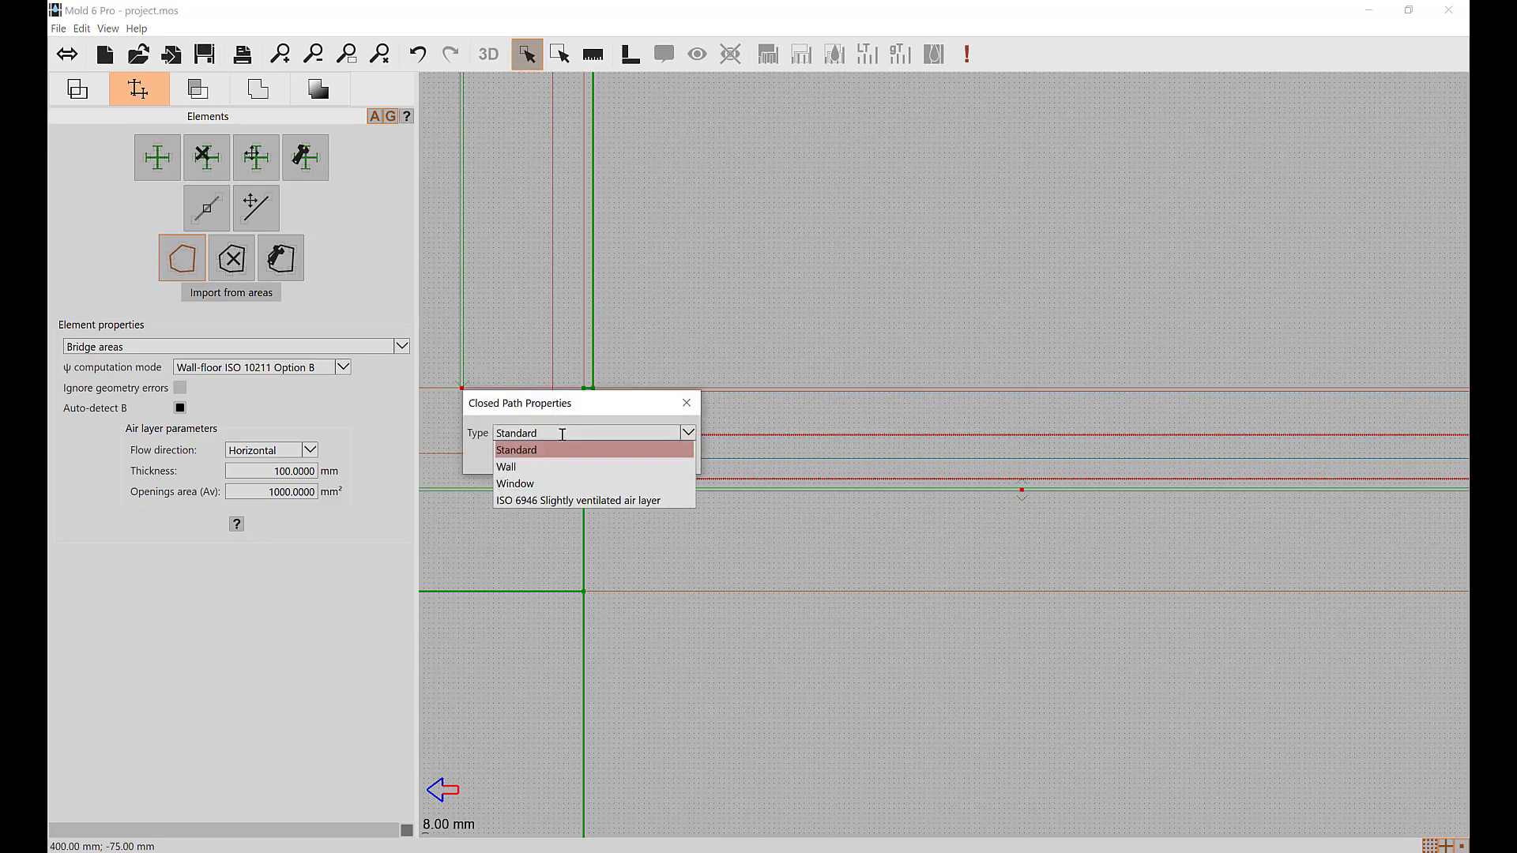
pyautogui.click(572, 501)
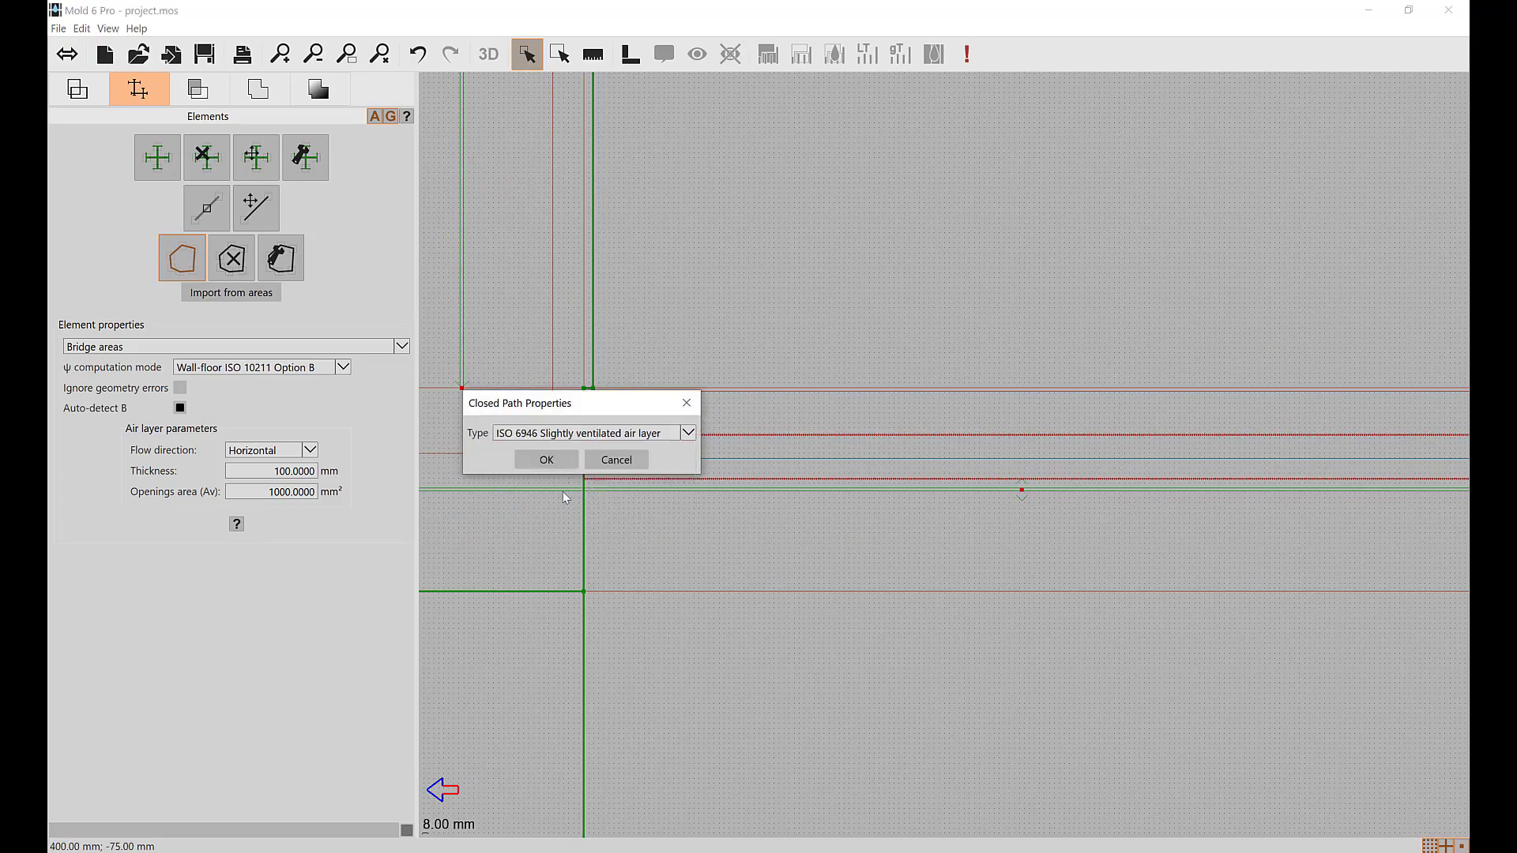
pyautogui.click(537, 460)
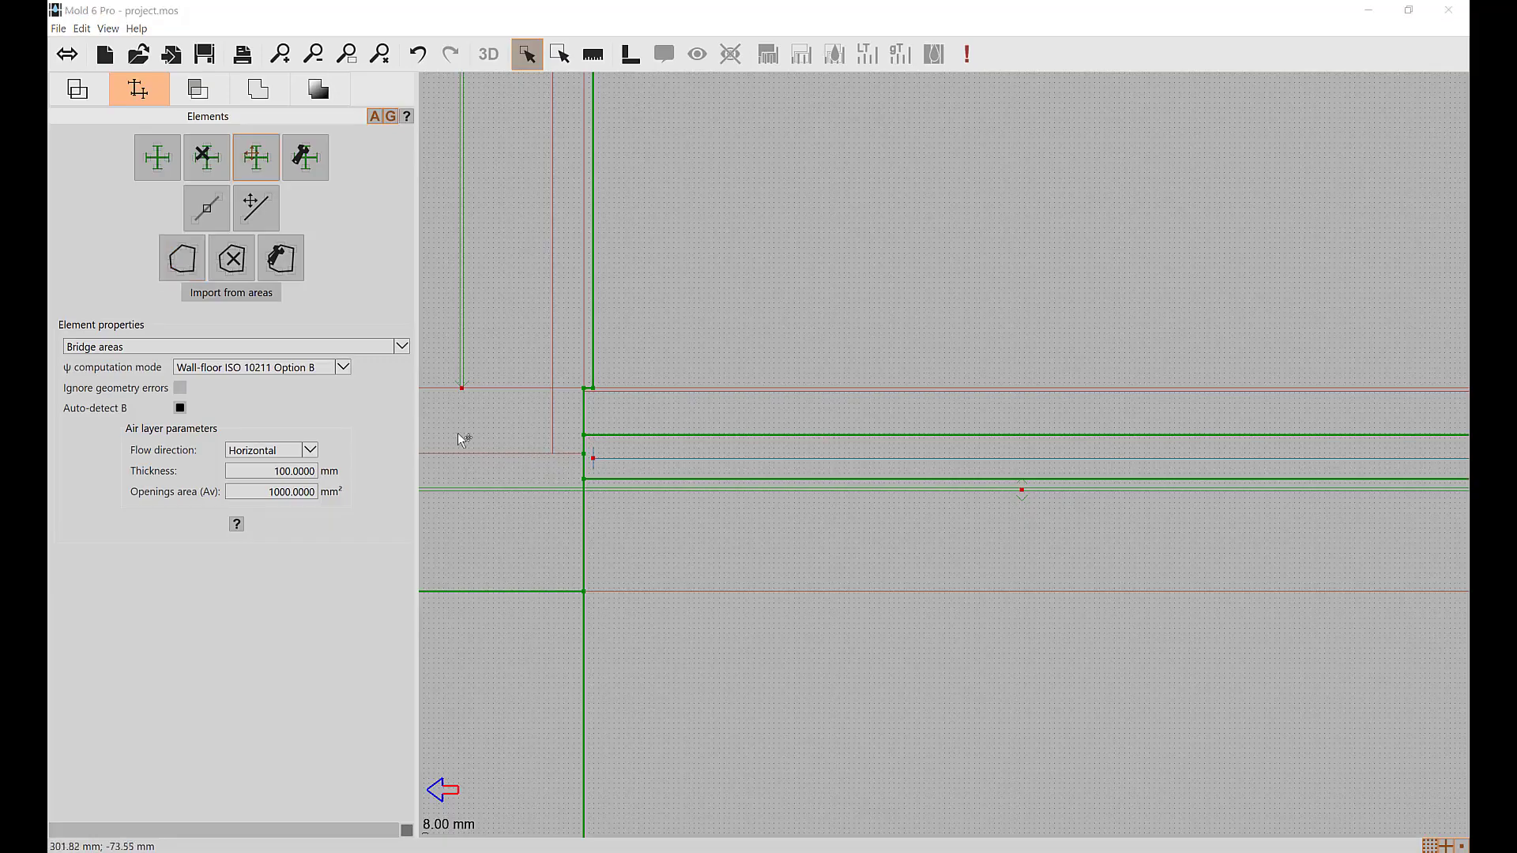
# Set the air layer's flow direction to Downwards, measure the cavity's height and set the layer thickness to 70 mm
pyautogui.click(300, 447)
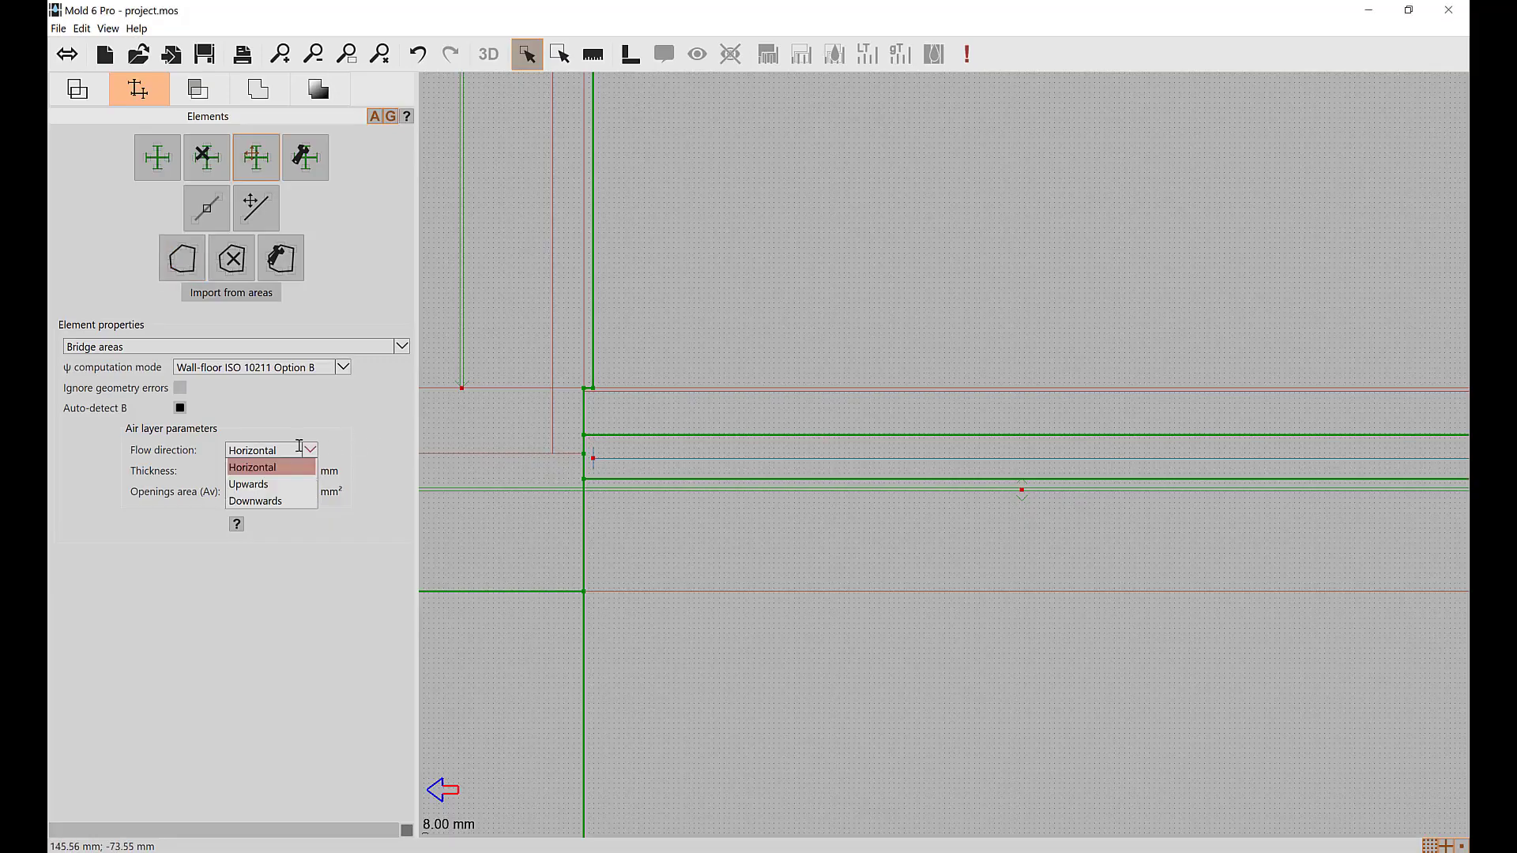
pyautogui.click(270, 501)
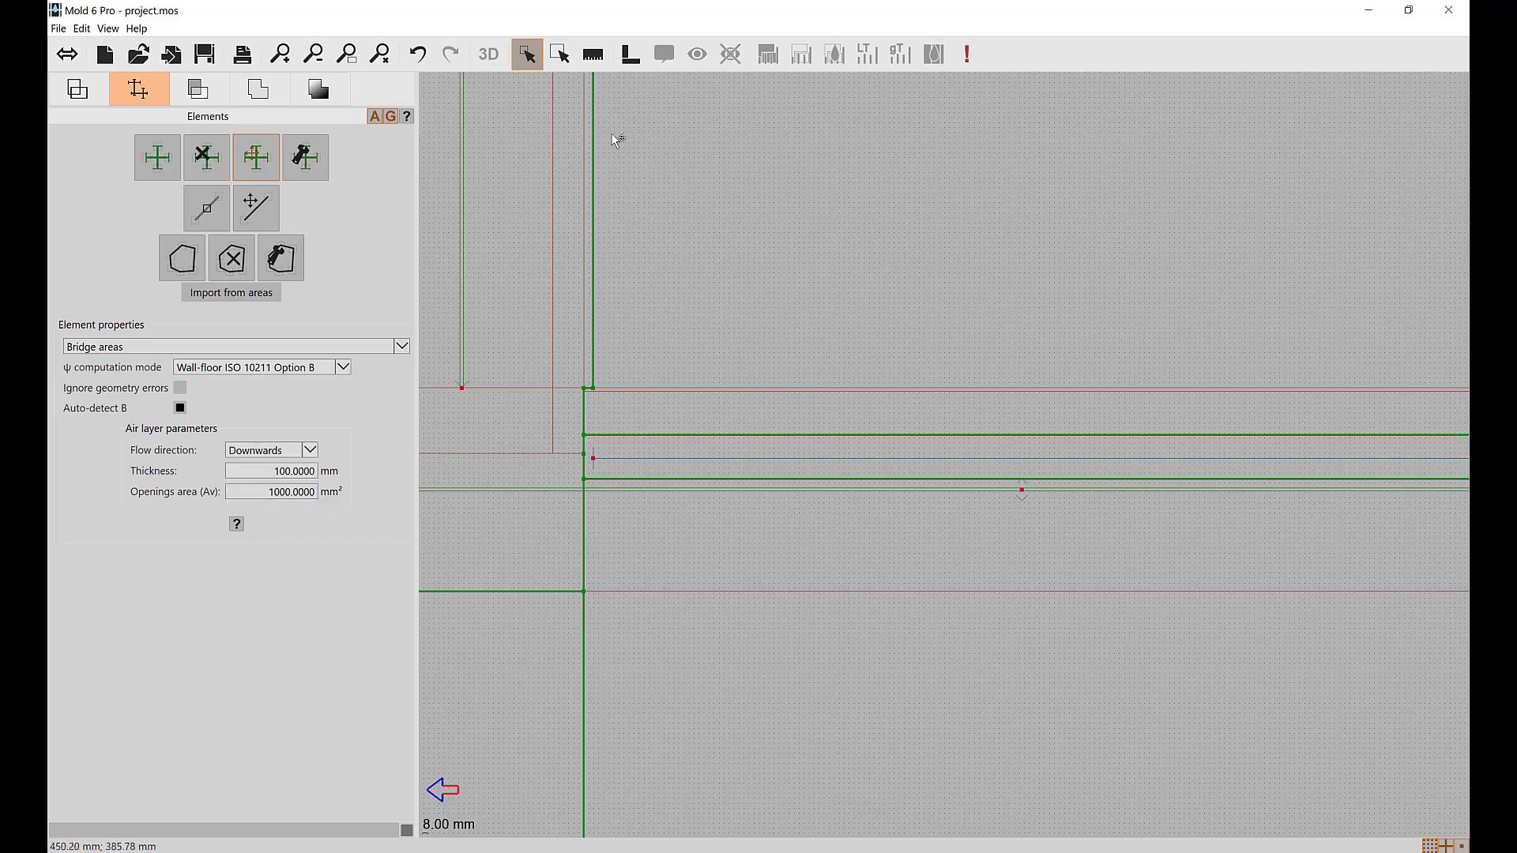
pyautogui.click(593, 55)
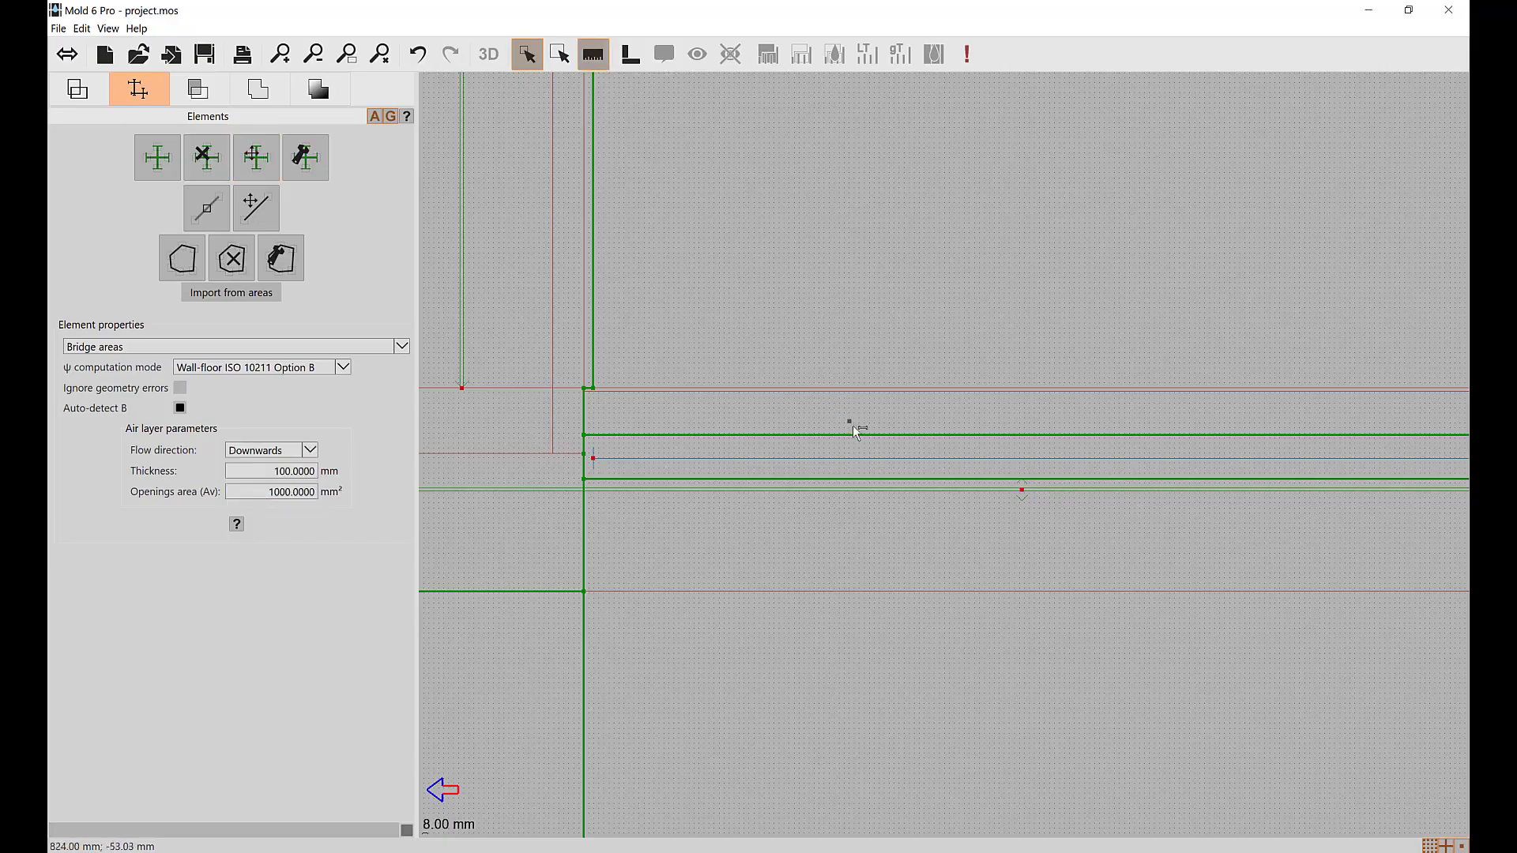
pyautogui.moveTo(855, 435); pyautogui.dragTo(858, 478)
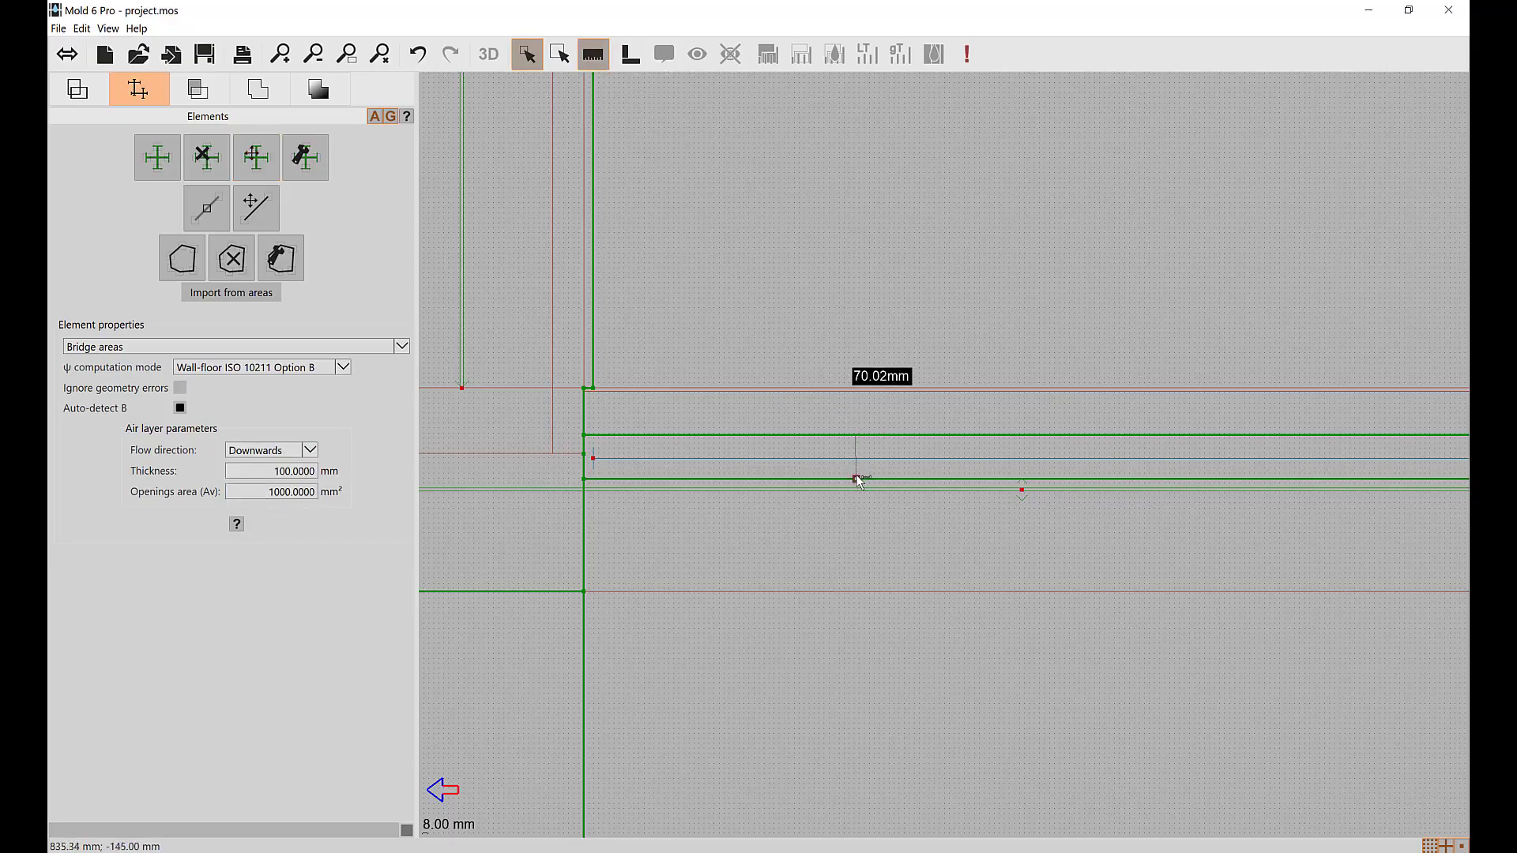
pyautogui.click(857, 479)
pyautogui.doubleClick(275, 471)
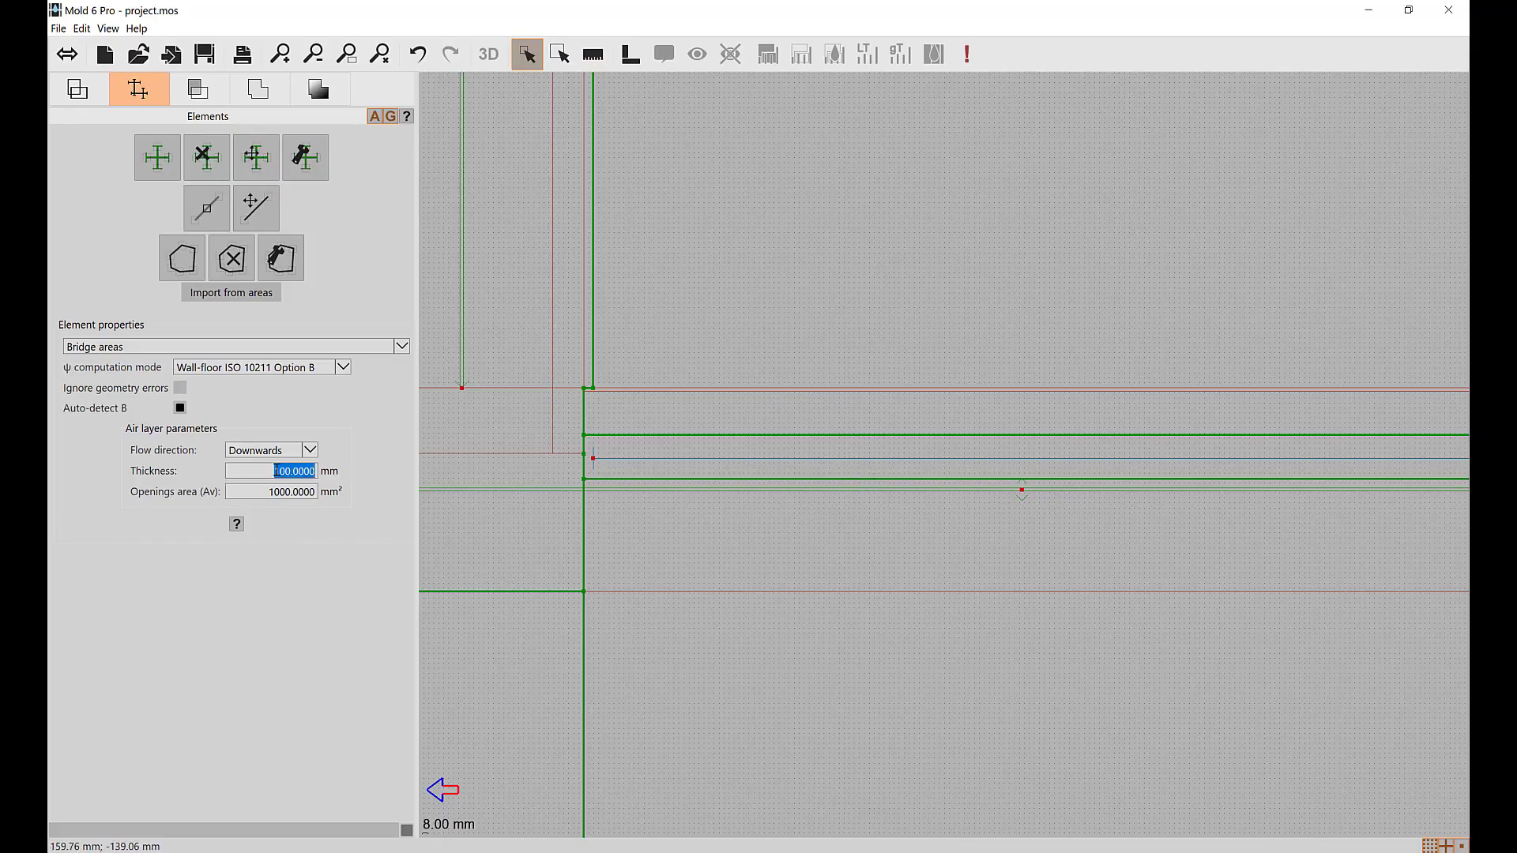
pyautogui.write('70.0000')
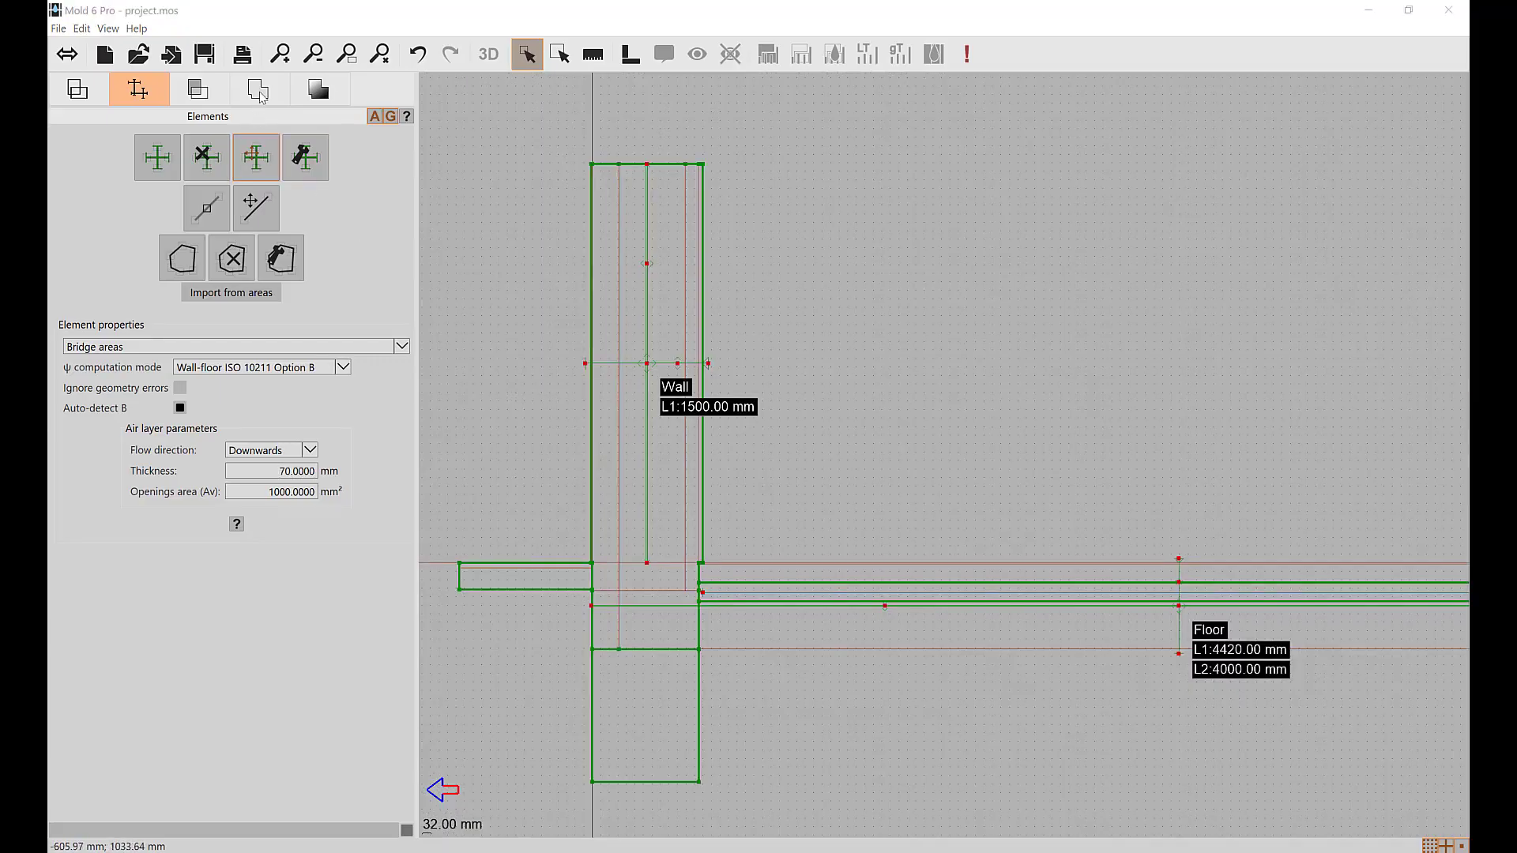
# Assign the External boundary condition to the outline of the air cavity beneath the floor slab
pyautogui.click(259, 91)
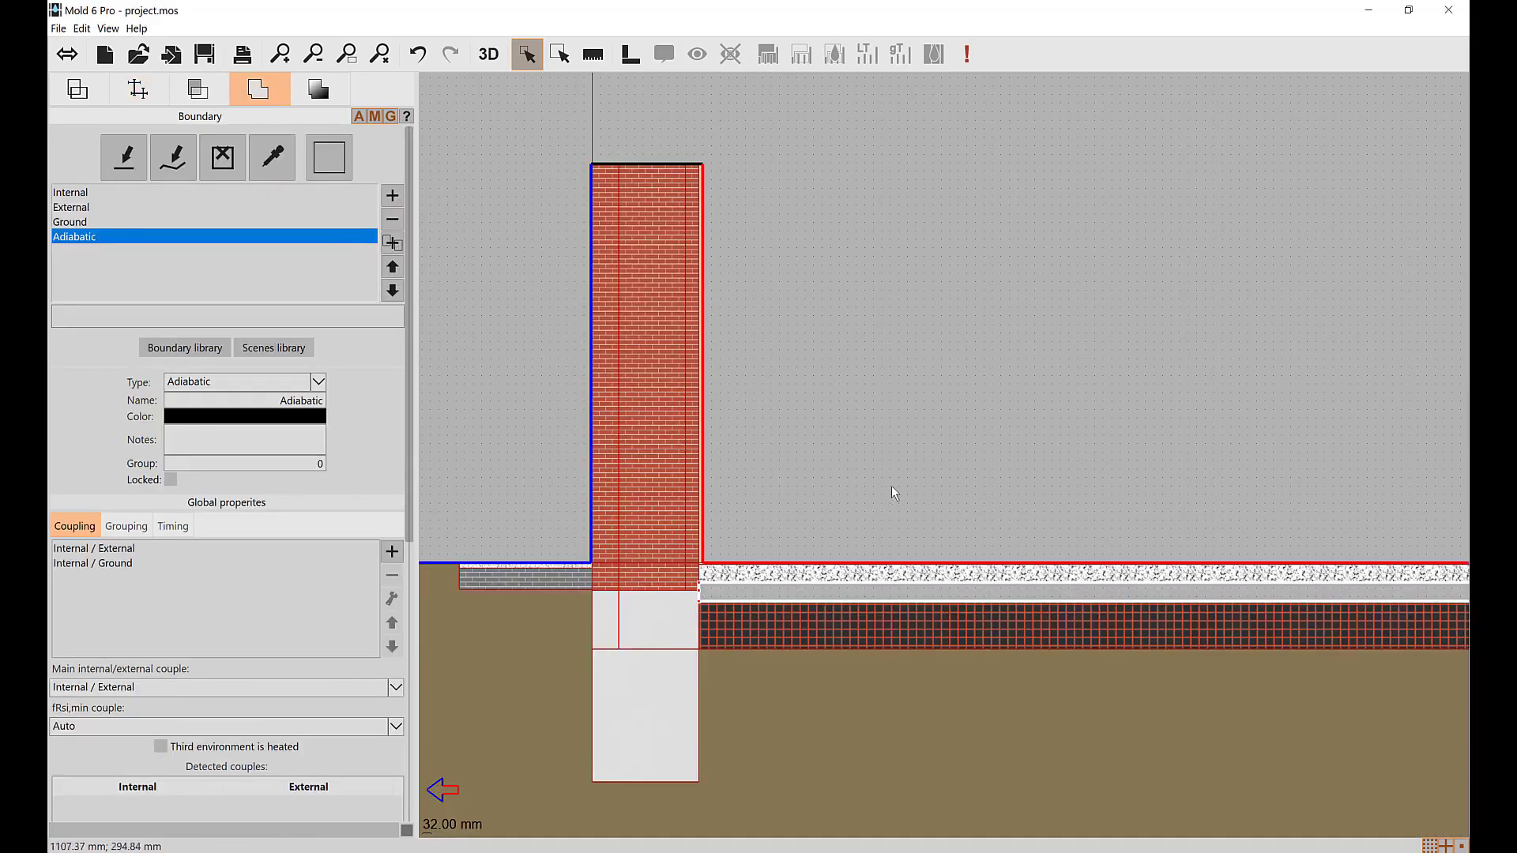
pyautogui.scroll(-4, 794, 445)
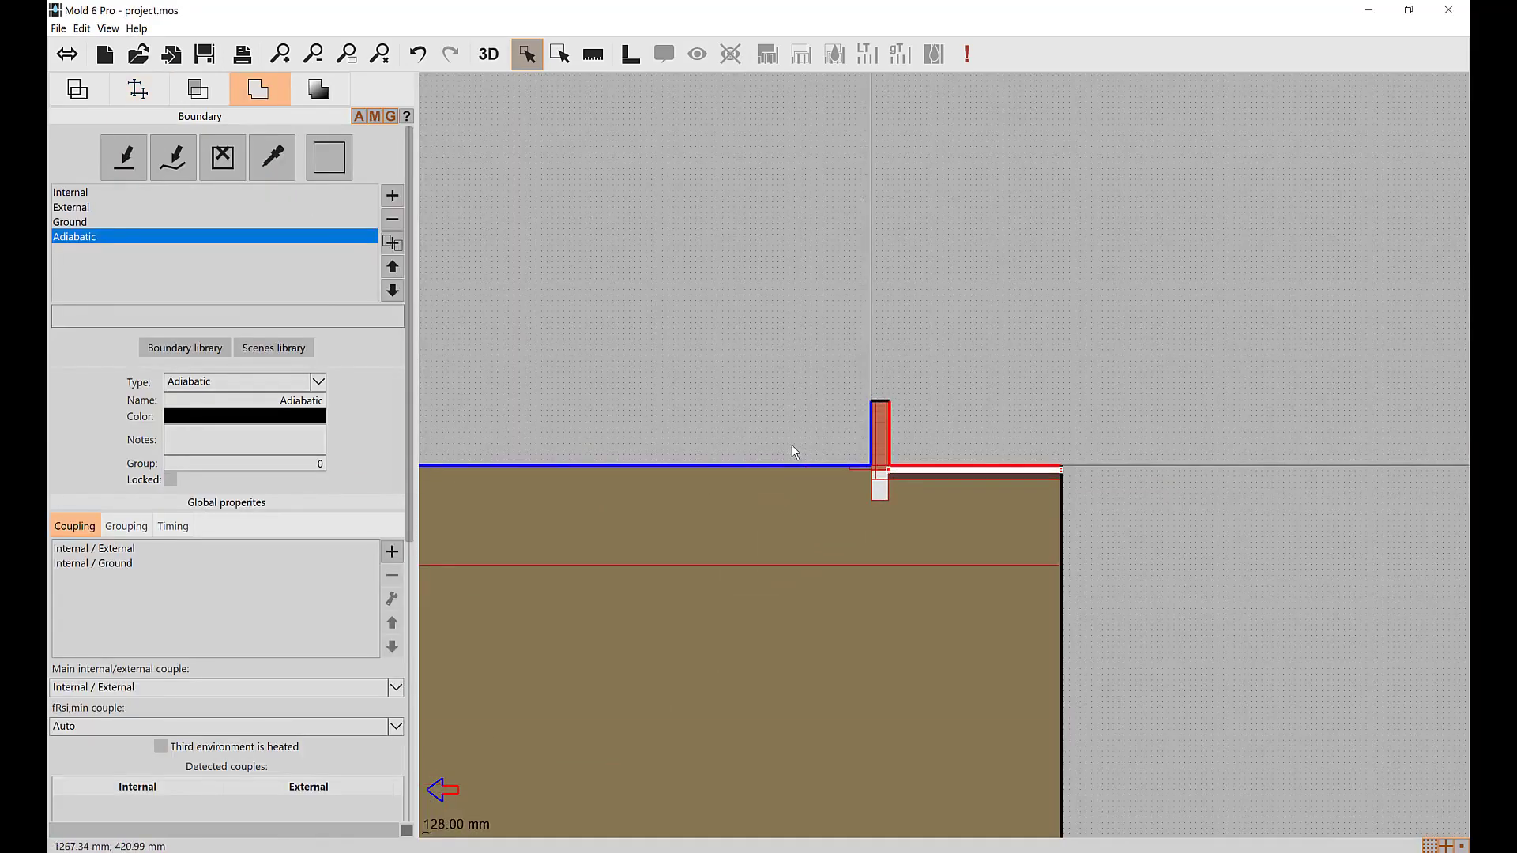
pyautogui.scroll(4, 929, 462)
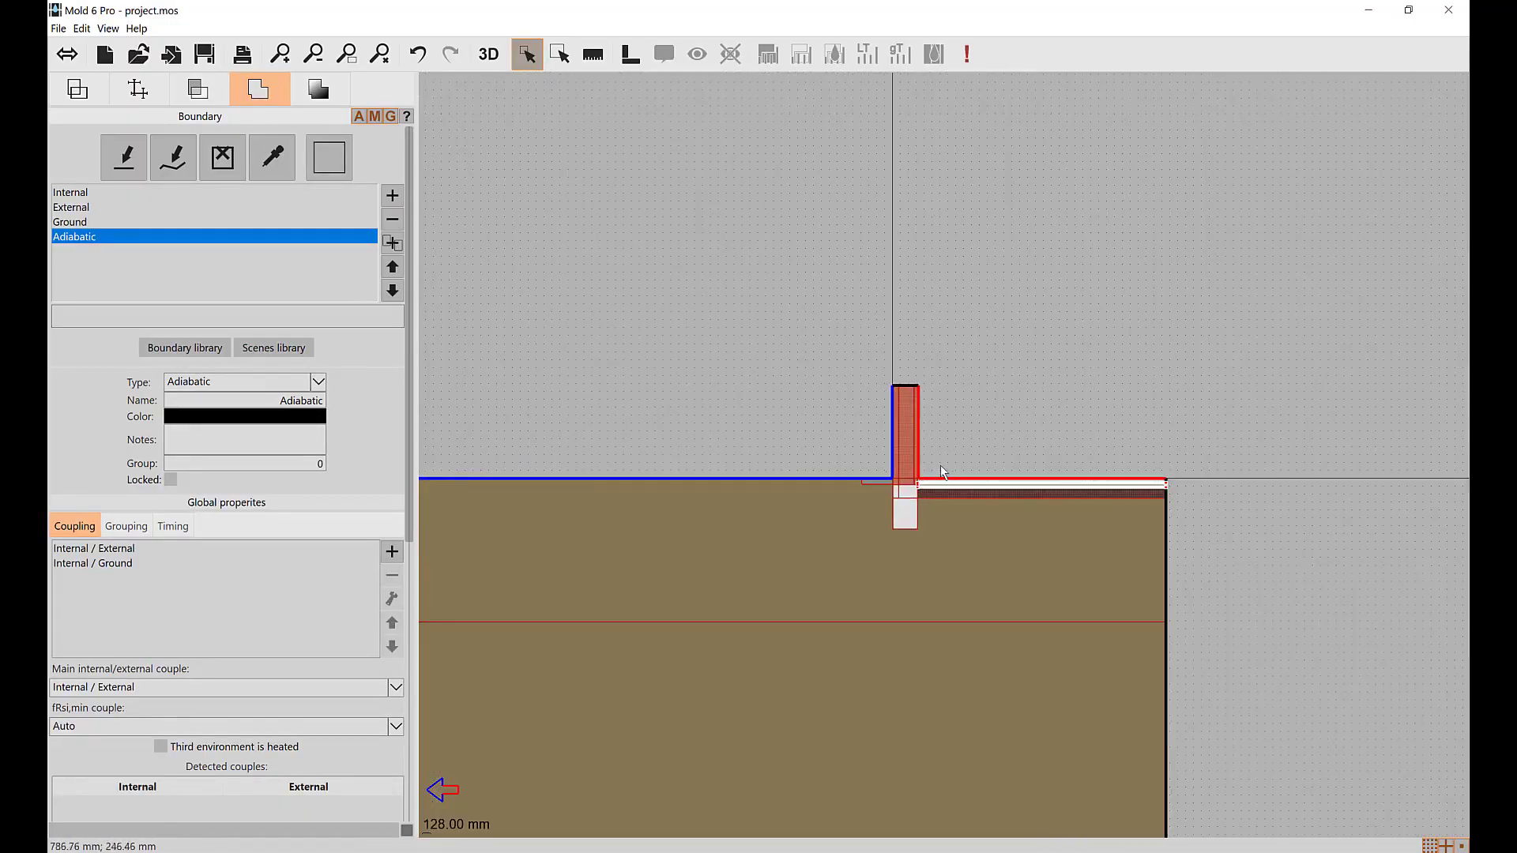
pyautogui.scroll(2, 985, 499)
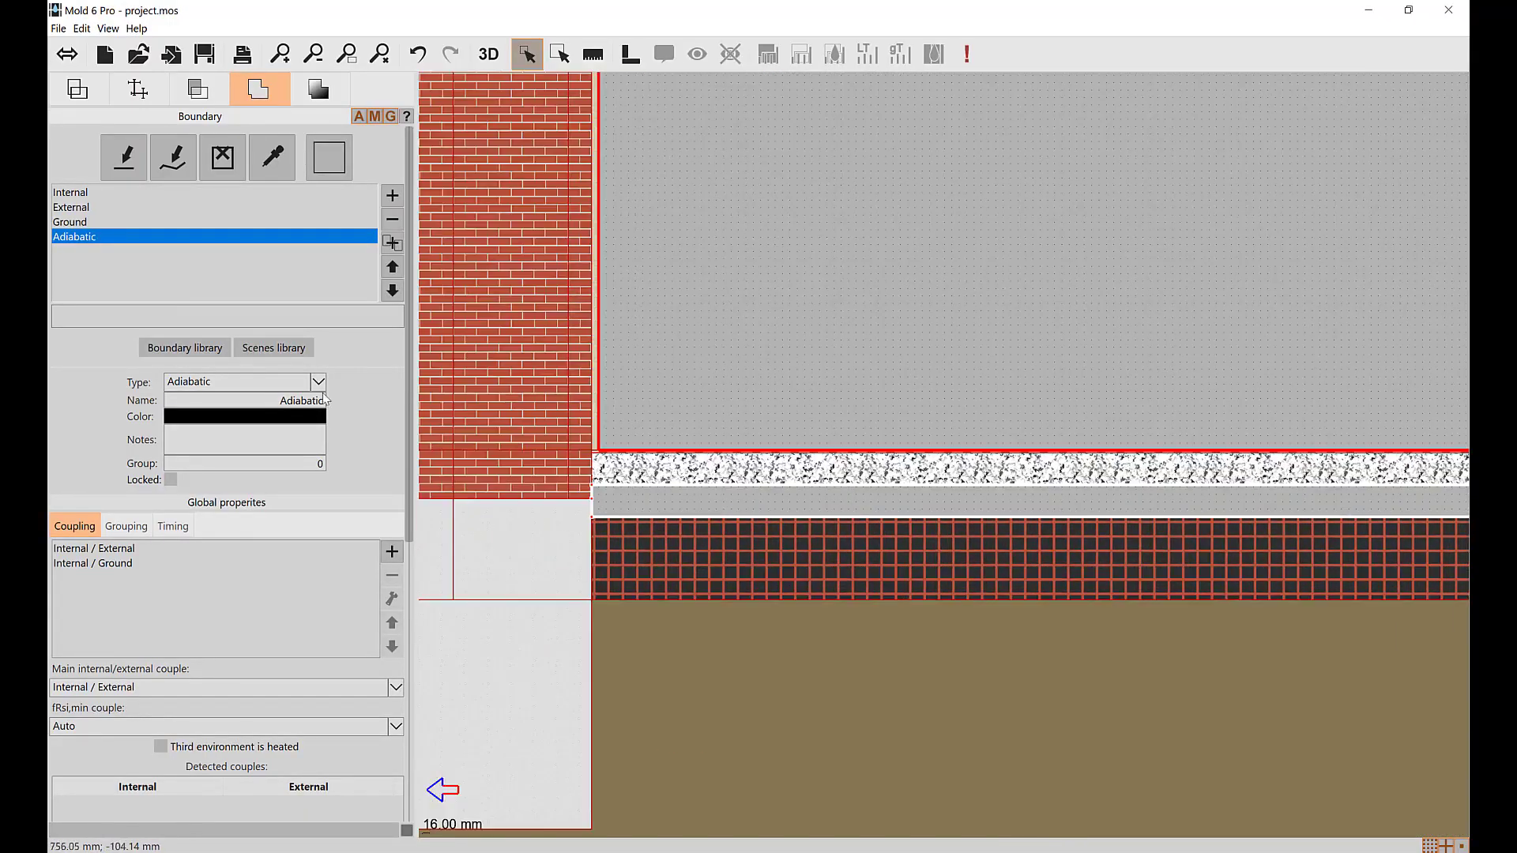
pyautogui.click(79, 209)
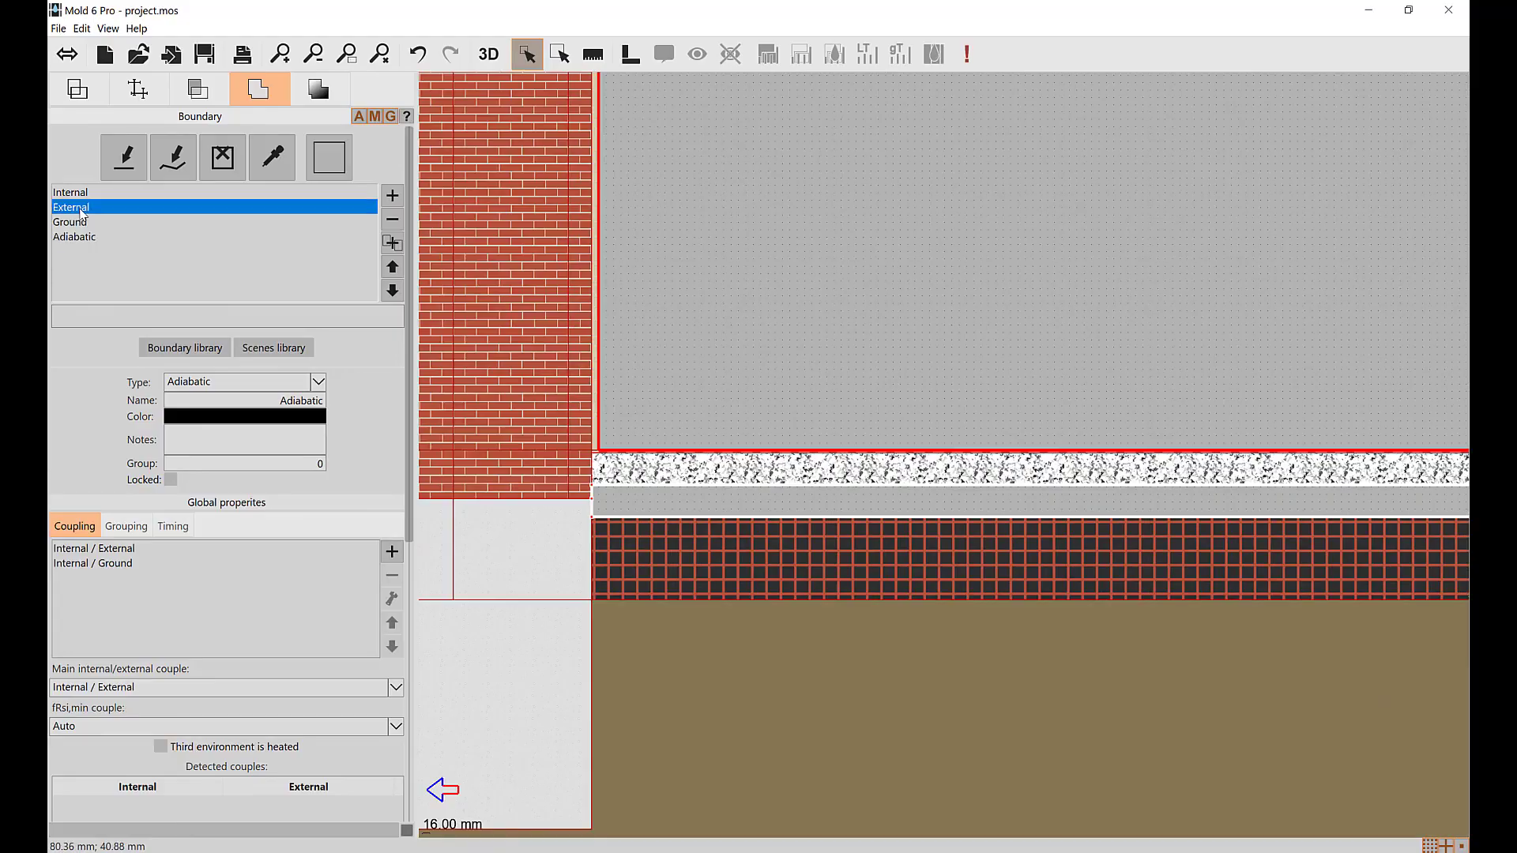
pyautogui.click(166, 162)
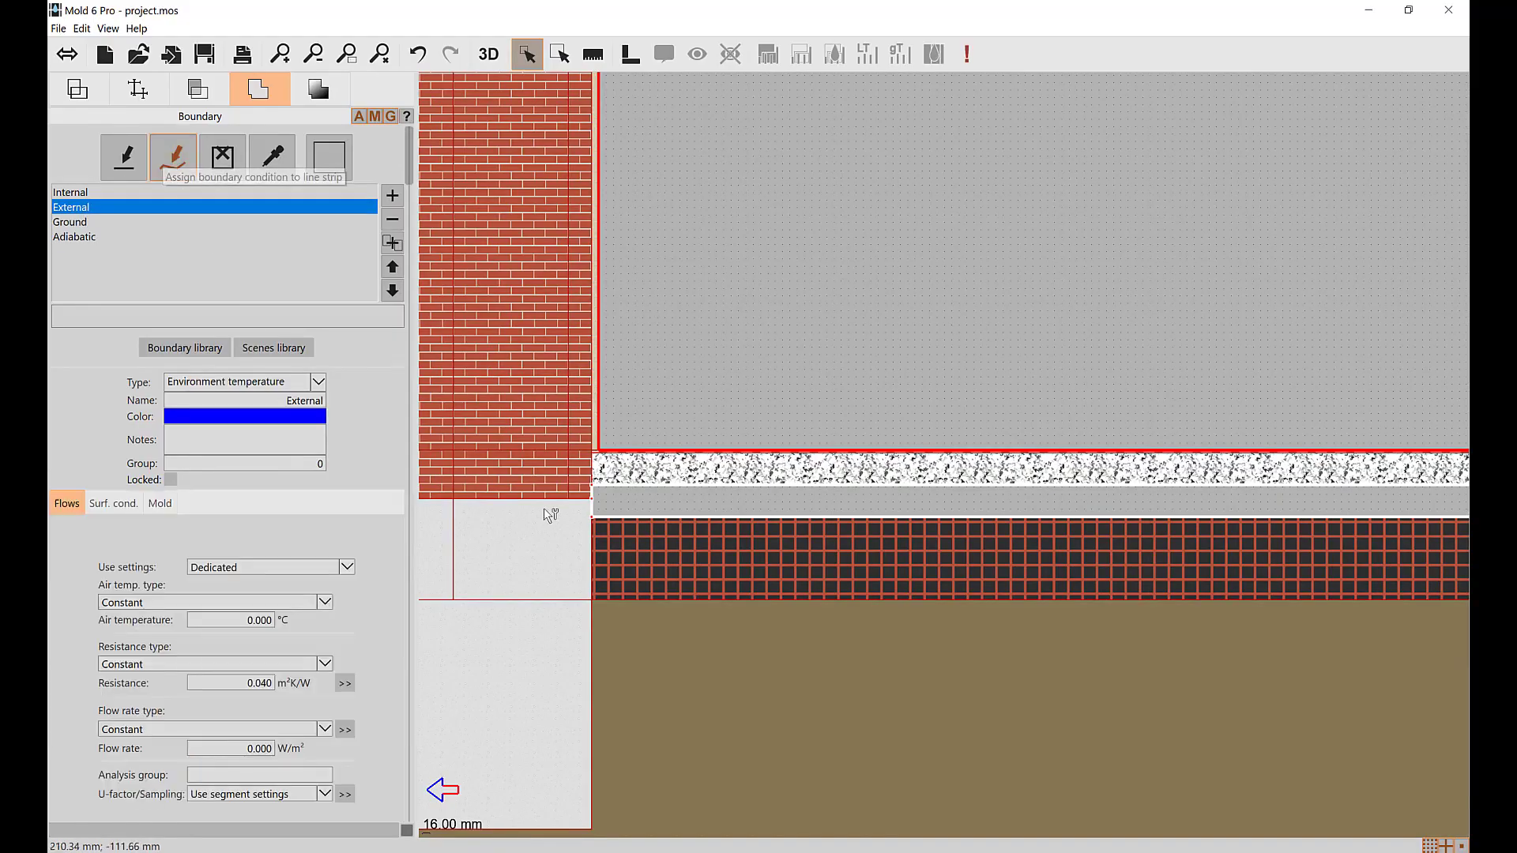
pyautogui.click(628, 490)
pyautogui.scroll(-2, 869, 521)
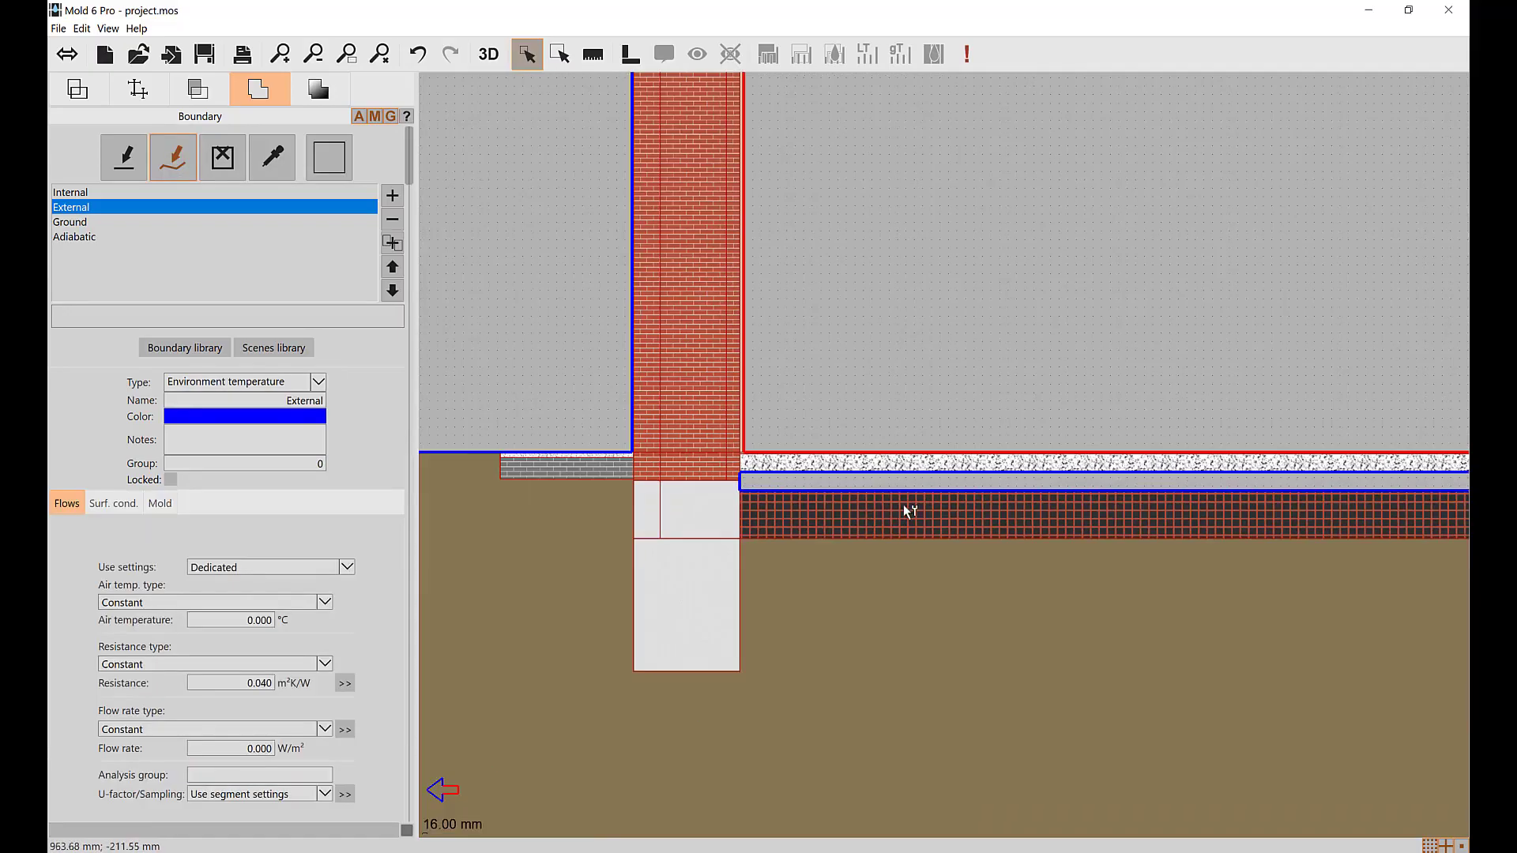
pyautogui.scroll(-1, 693, 492)
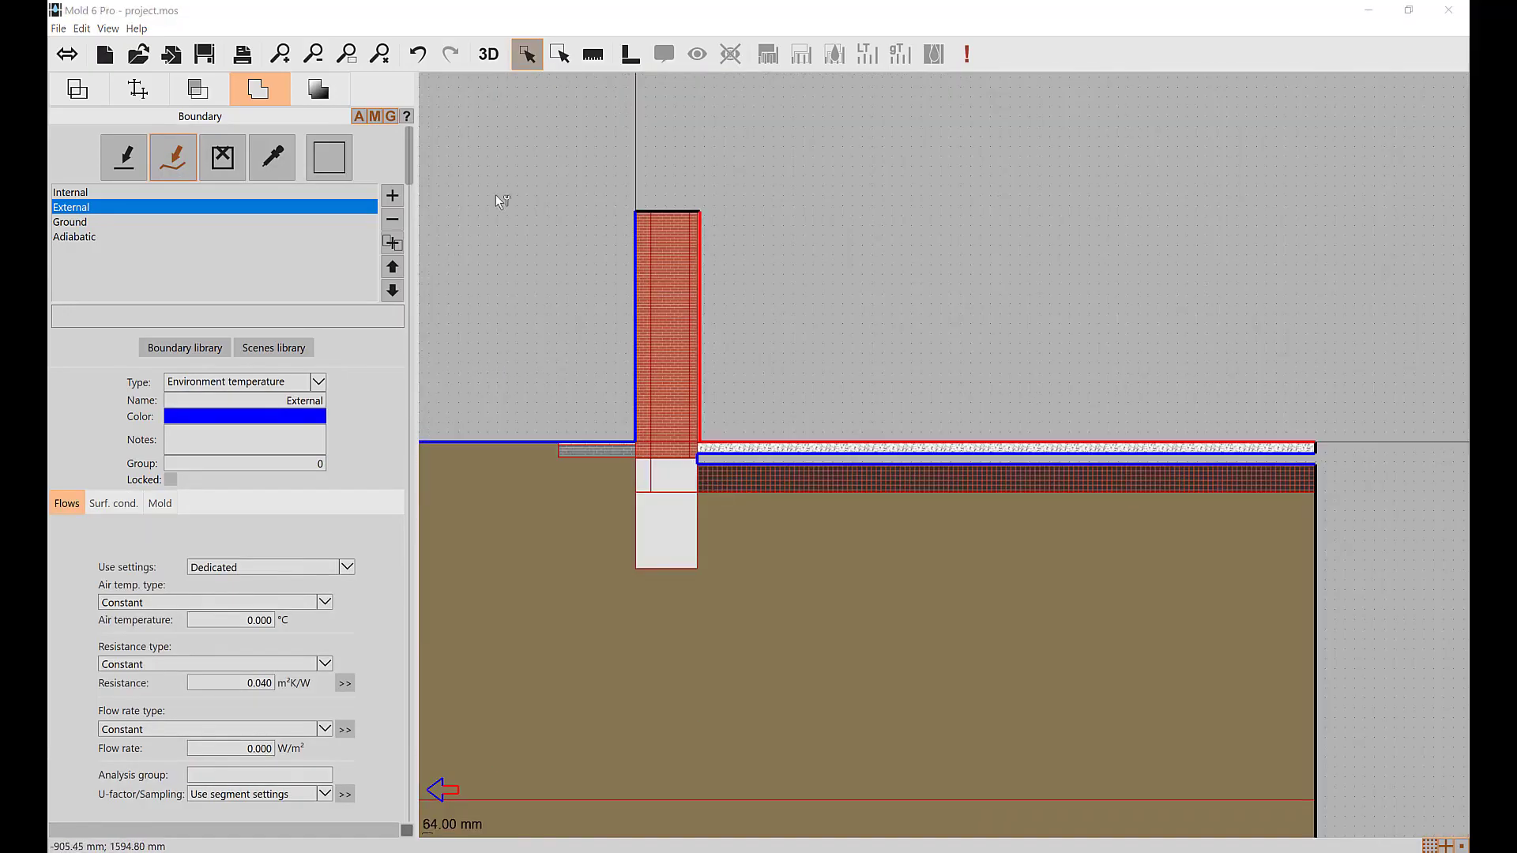
# Run the simulation of the junction and display the results for the ventilated floor
pyautogui.click(320, 103)
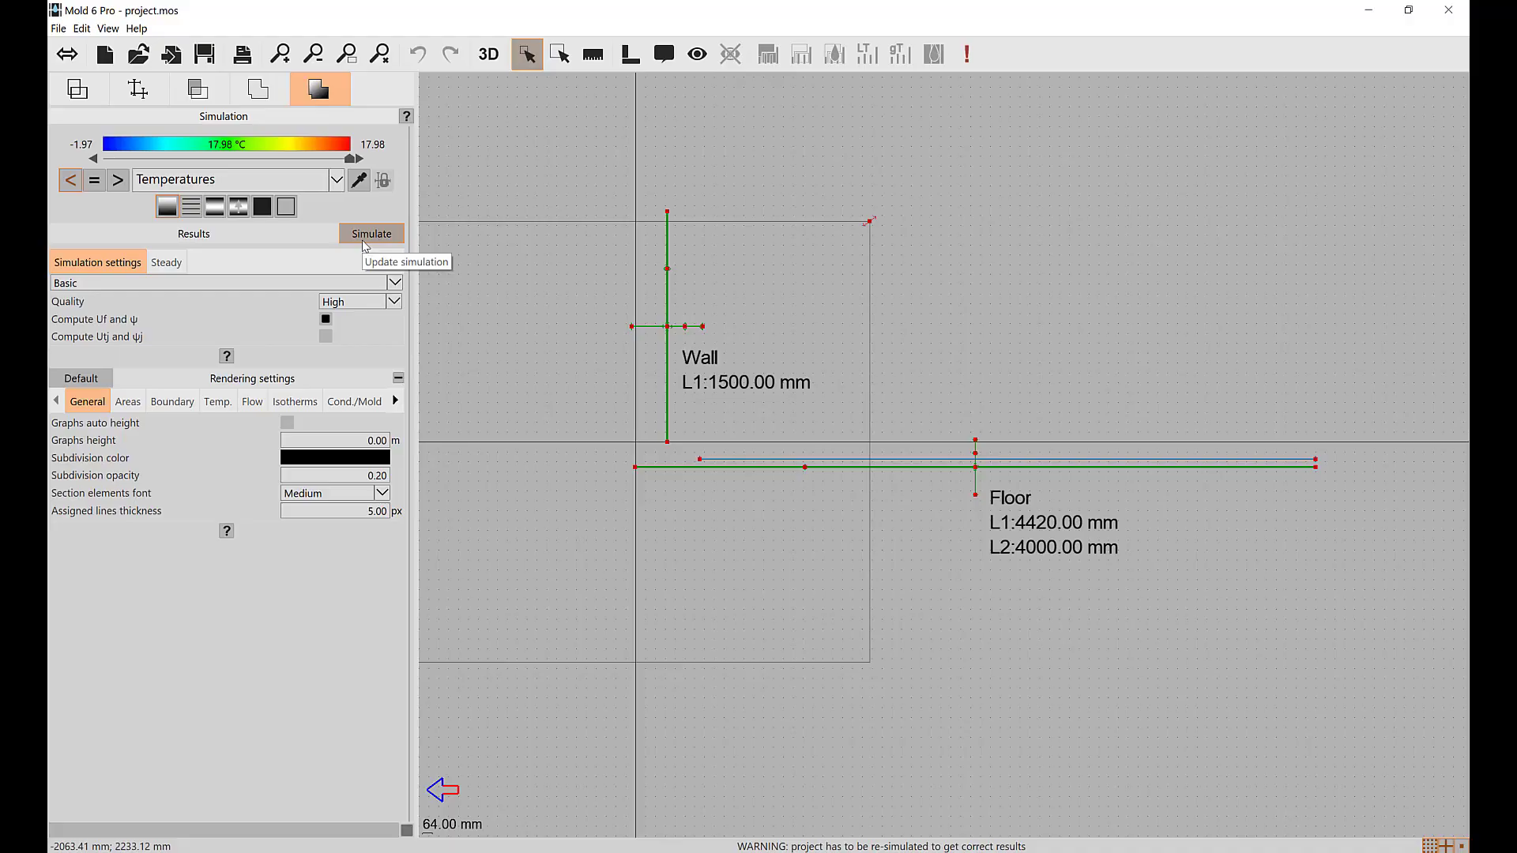
pyautogui.click(368, 238)
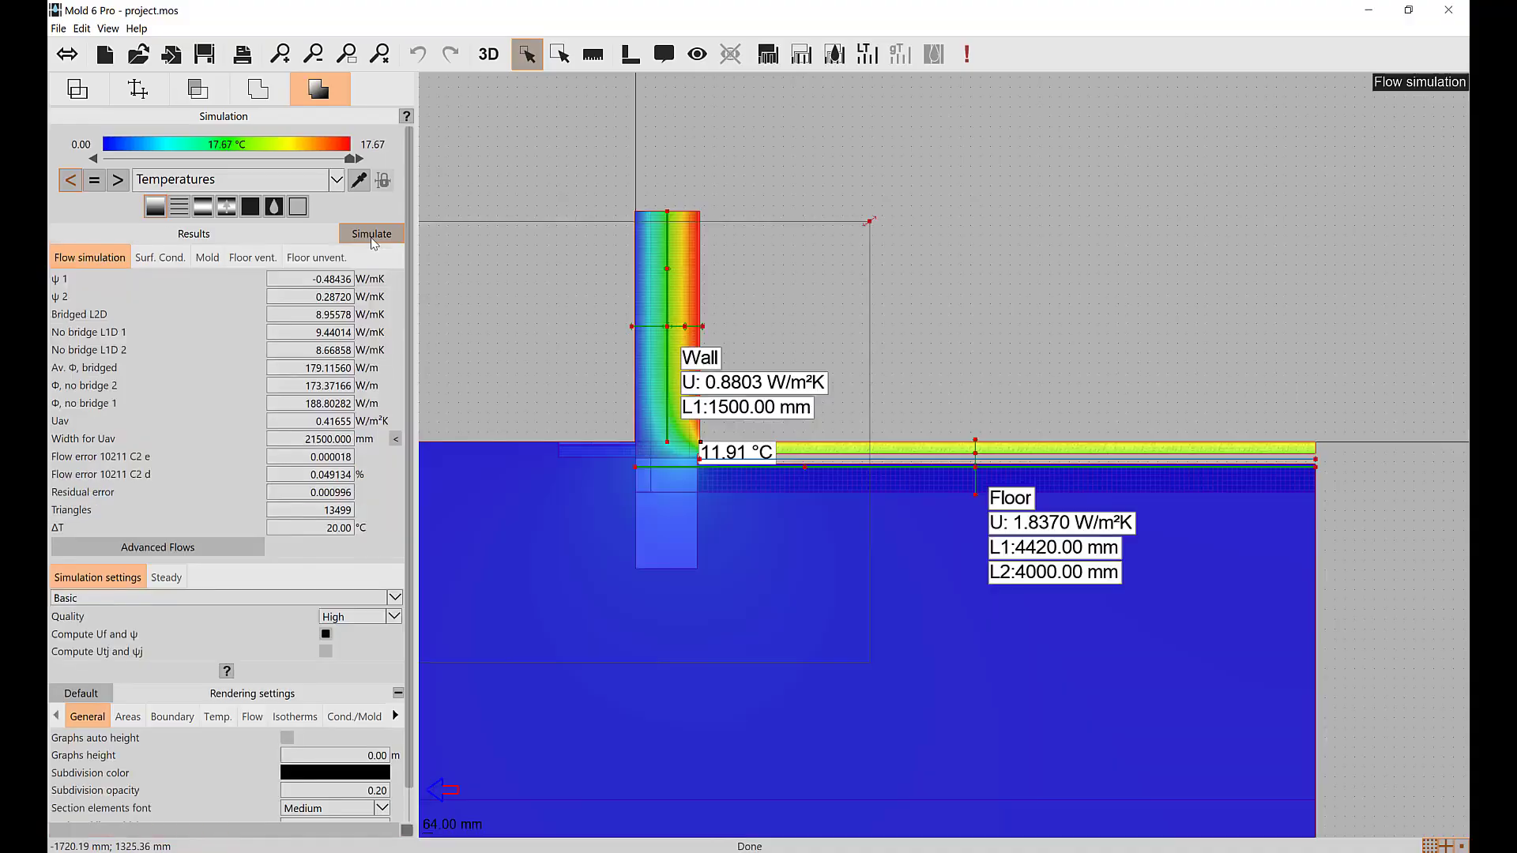
pyautogui.moveTo(617, 488); pyautogui.dragTo(702, 485, button='middle')
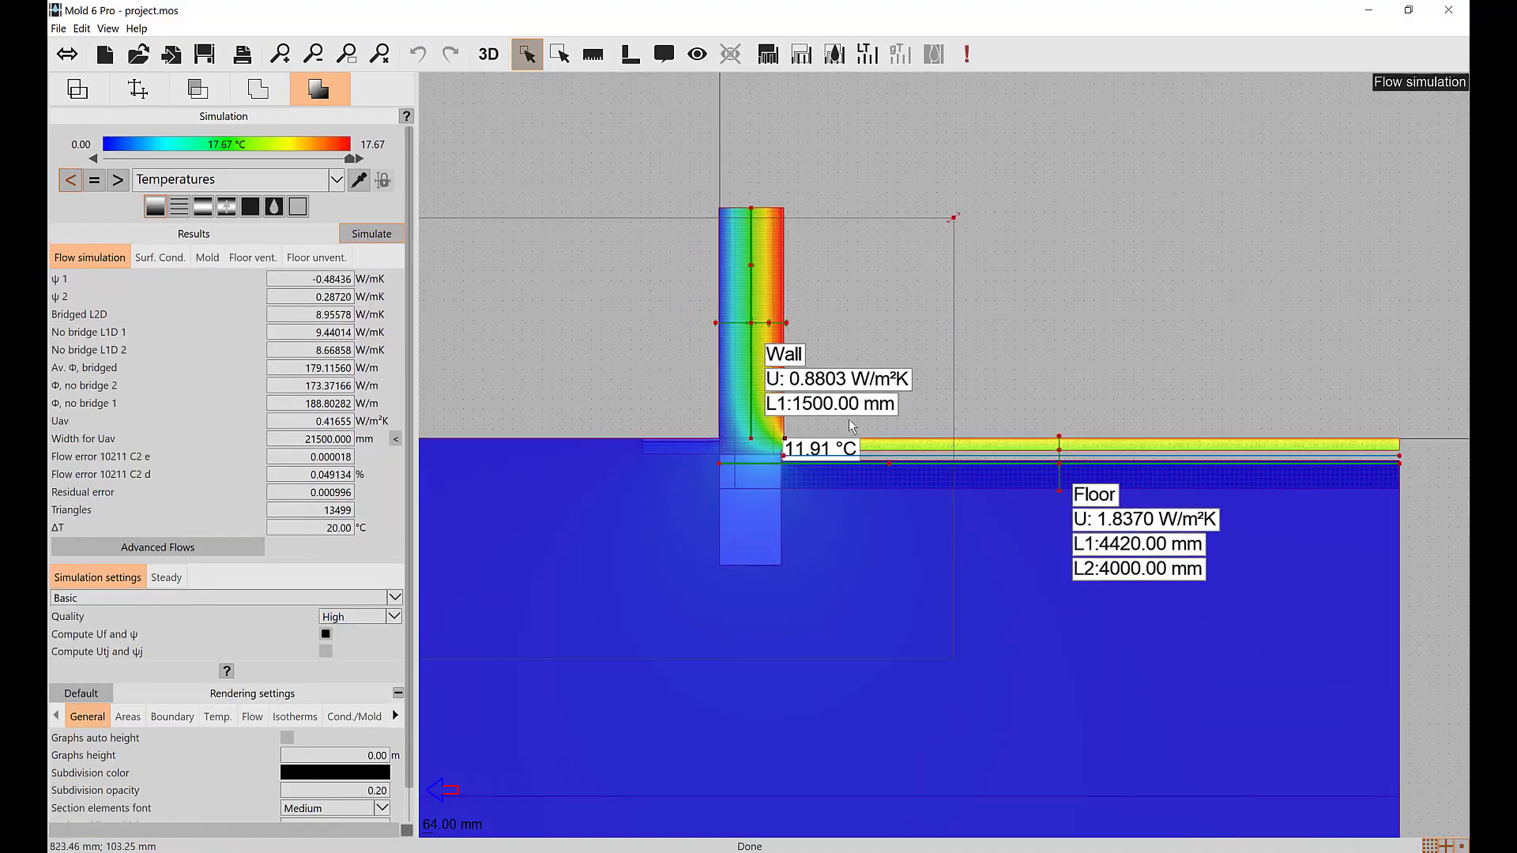
pyautogui.scroll(2, 852, 427)
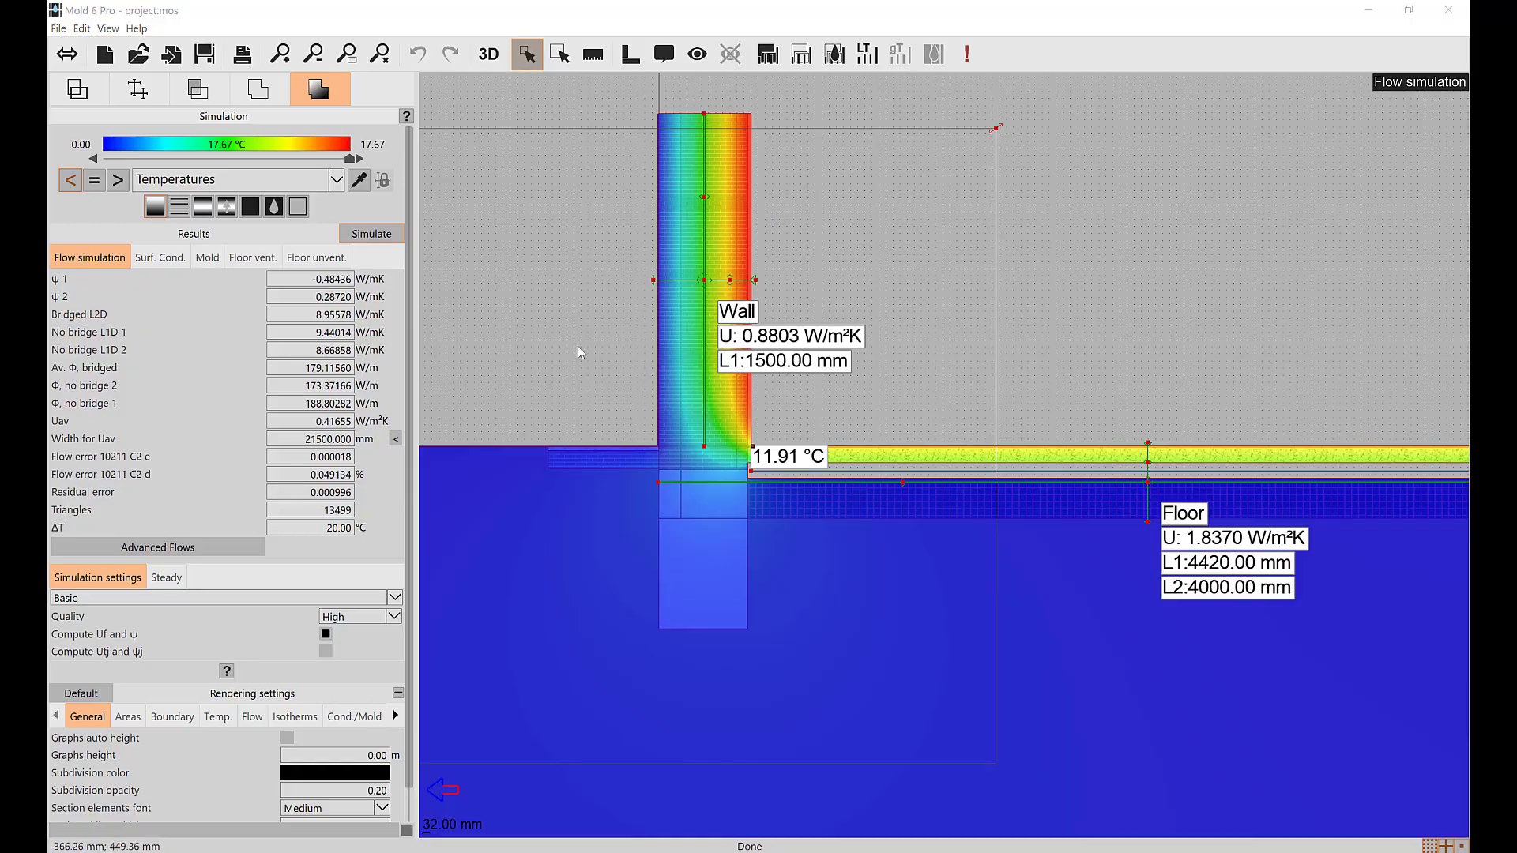
pyautogui.click(245, 261)
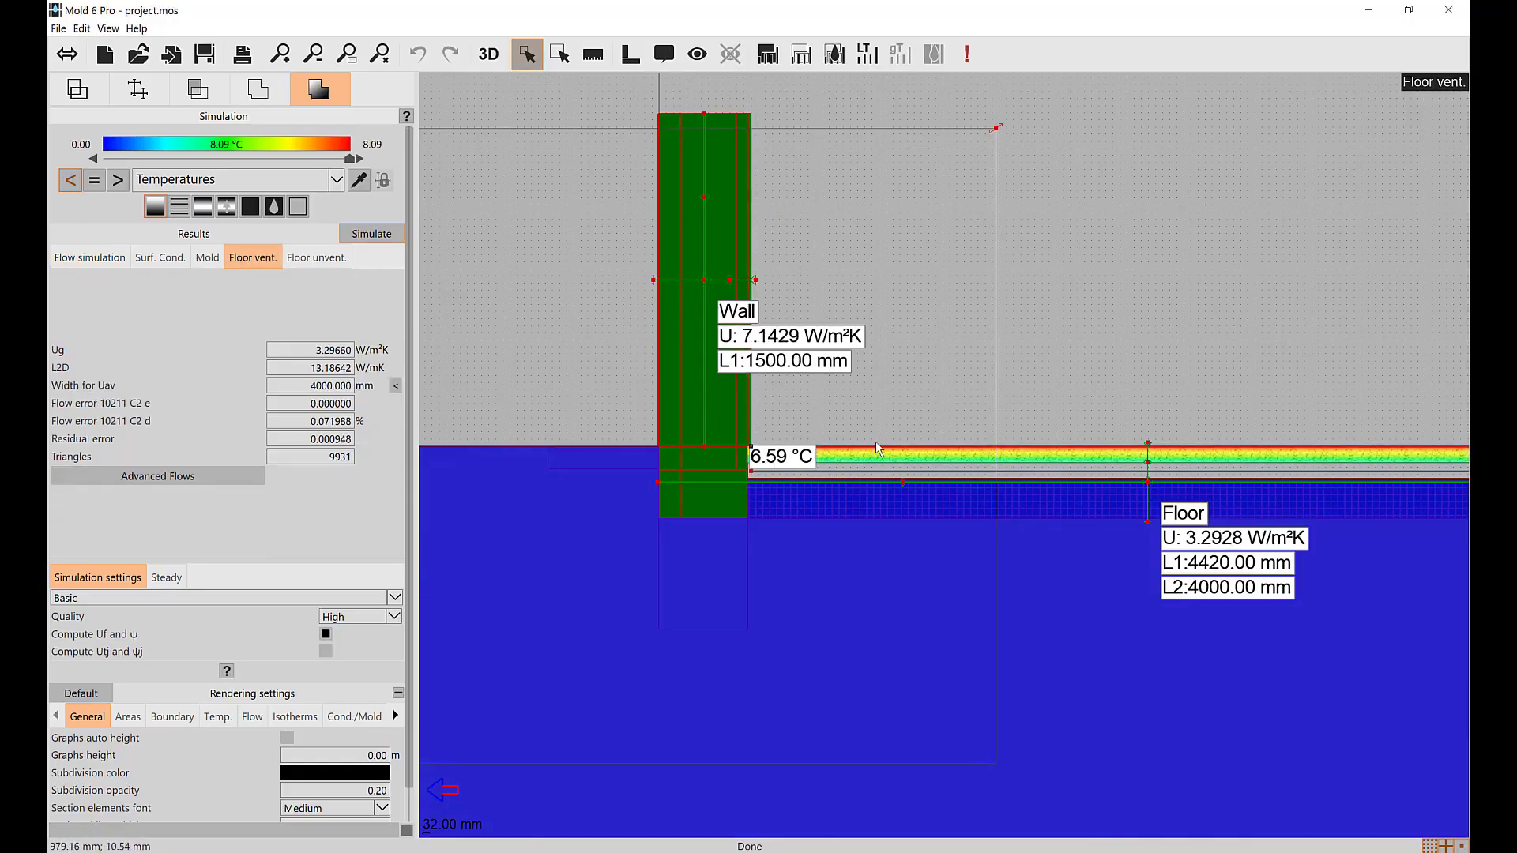
# Compare the temperature results of the ventilated and unventilated floor, and return to the flow simulation results
pyautogui.moveTo(876, 441); pyautogui.dragTo(747, 410, button='middle')
pyautogui.moveTo(844, 415); pyautogui.dragTo(744, 415, button='middle')
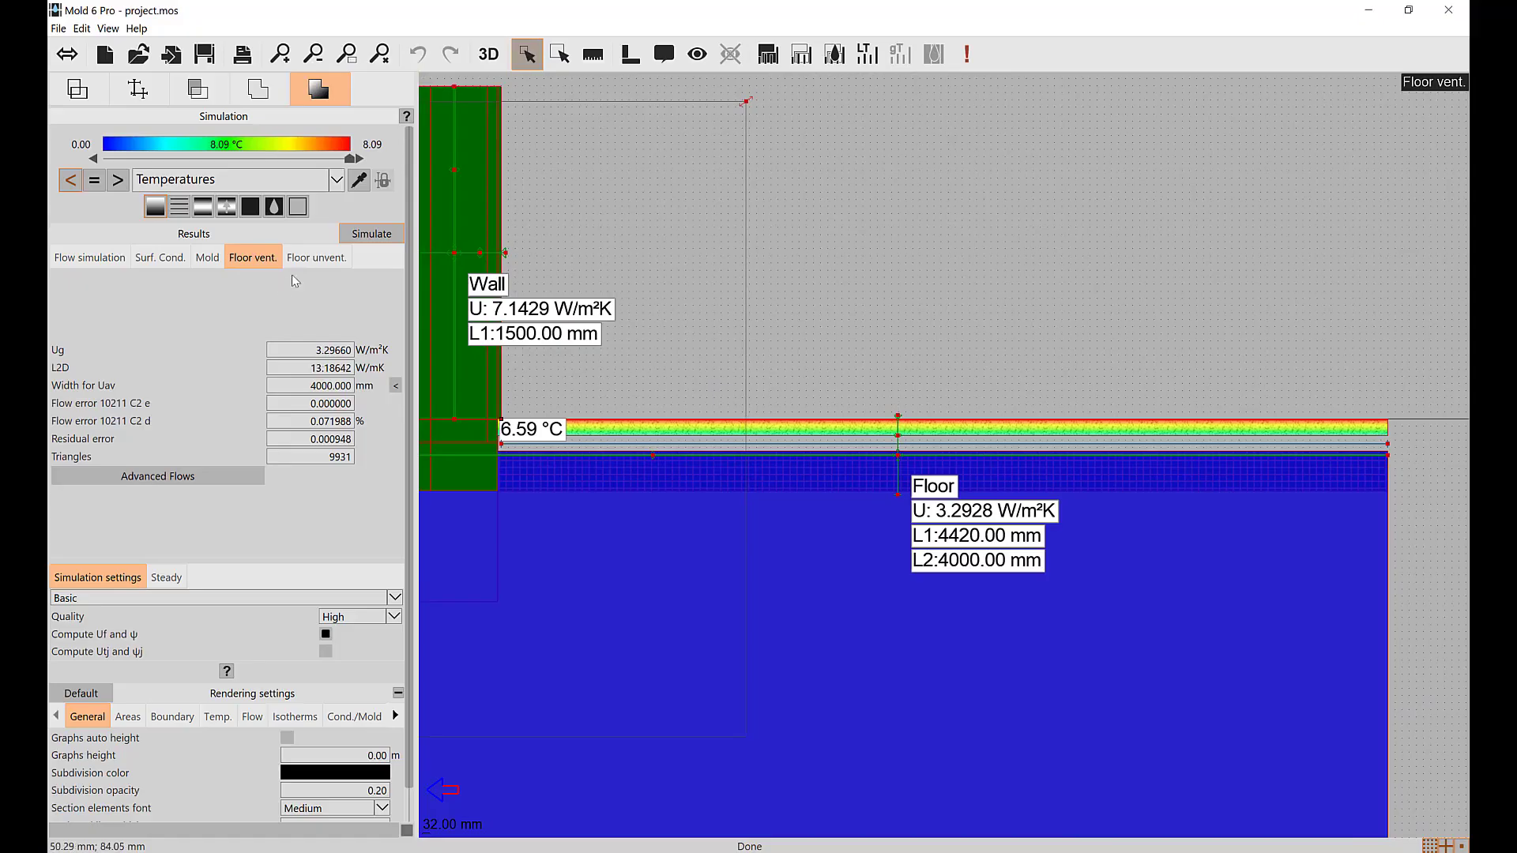
pyautogui.click(312, 260)
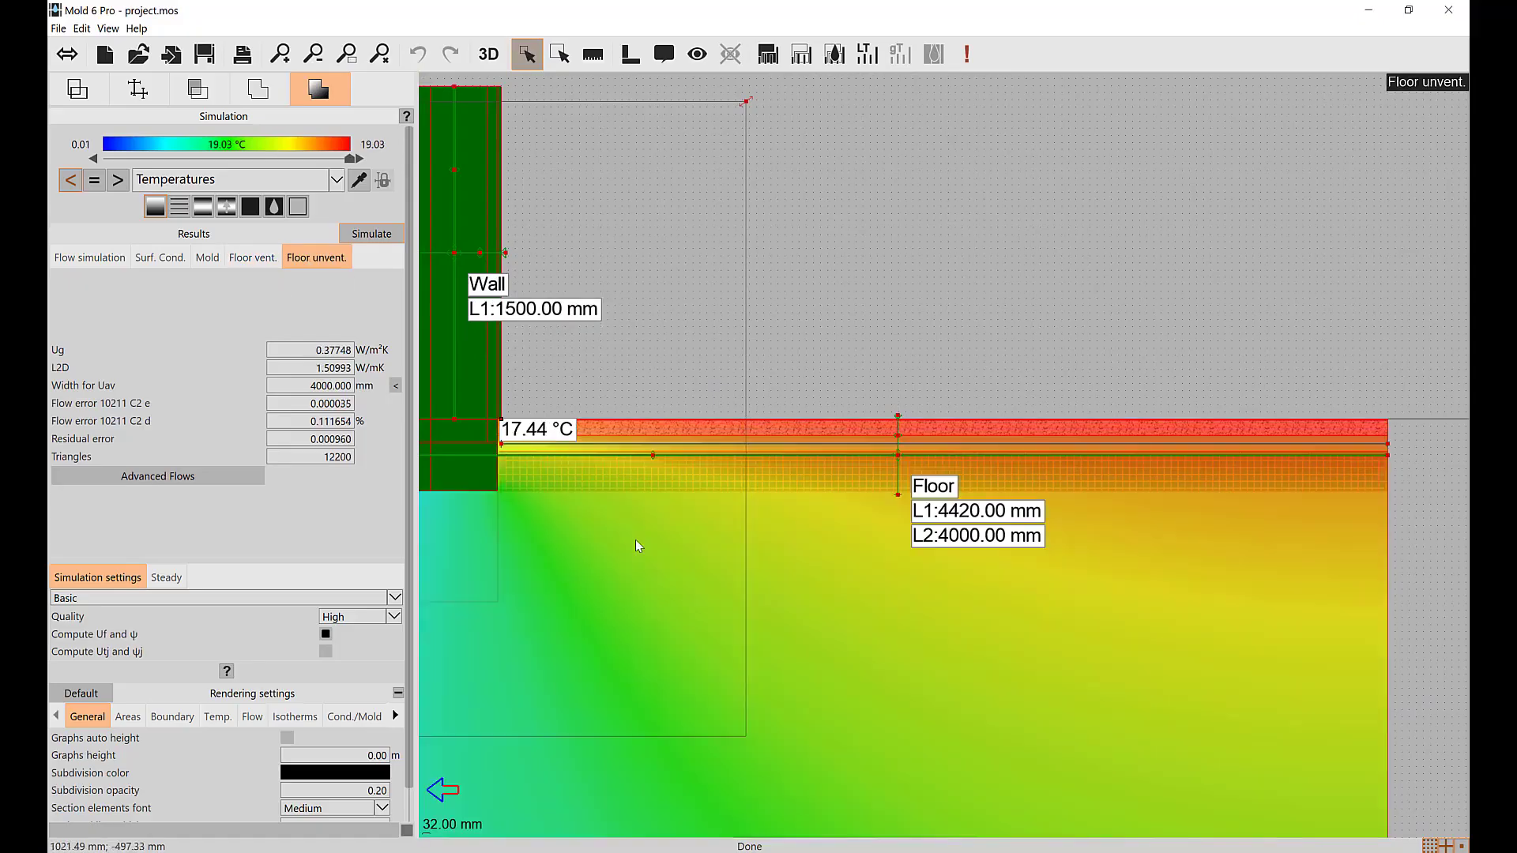
pyautogui.moveTo(635, 539); pyautogui.dragTo(752, 544, button='middle')
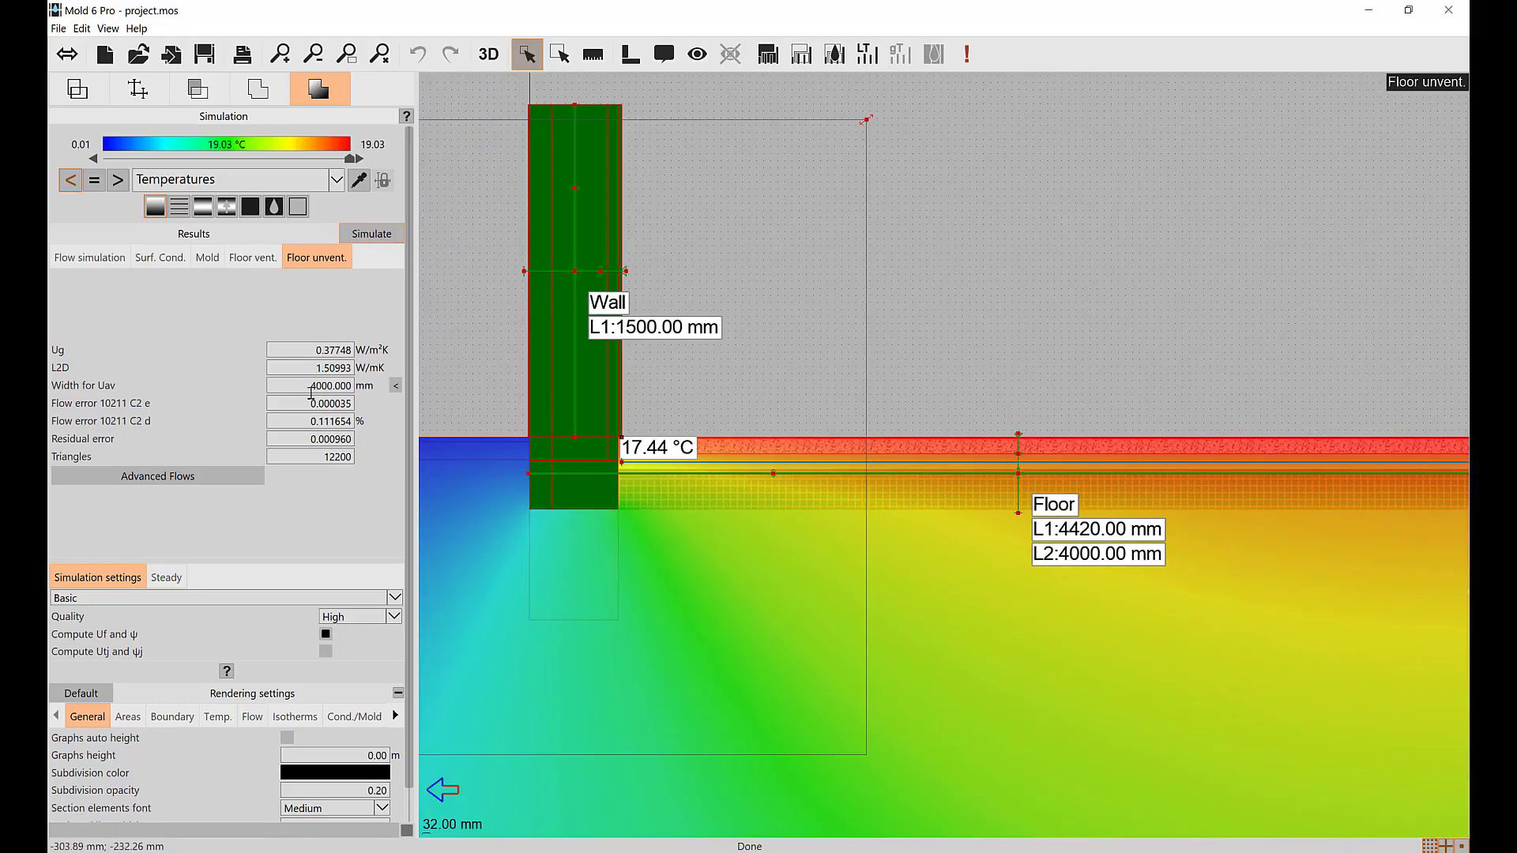
pyautogui.click(90, 257)
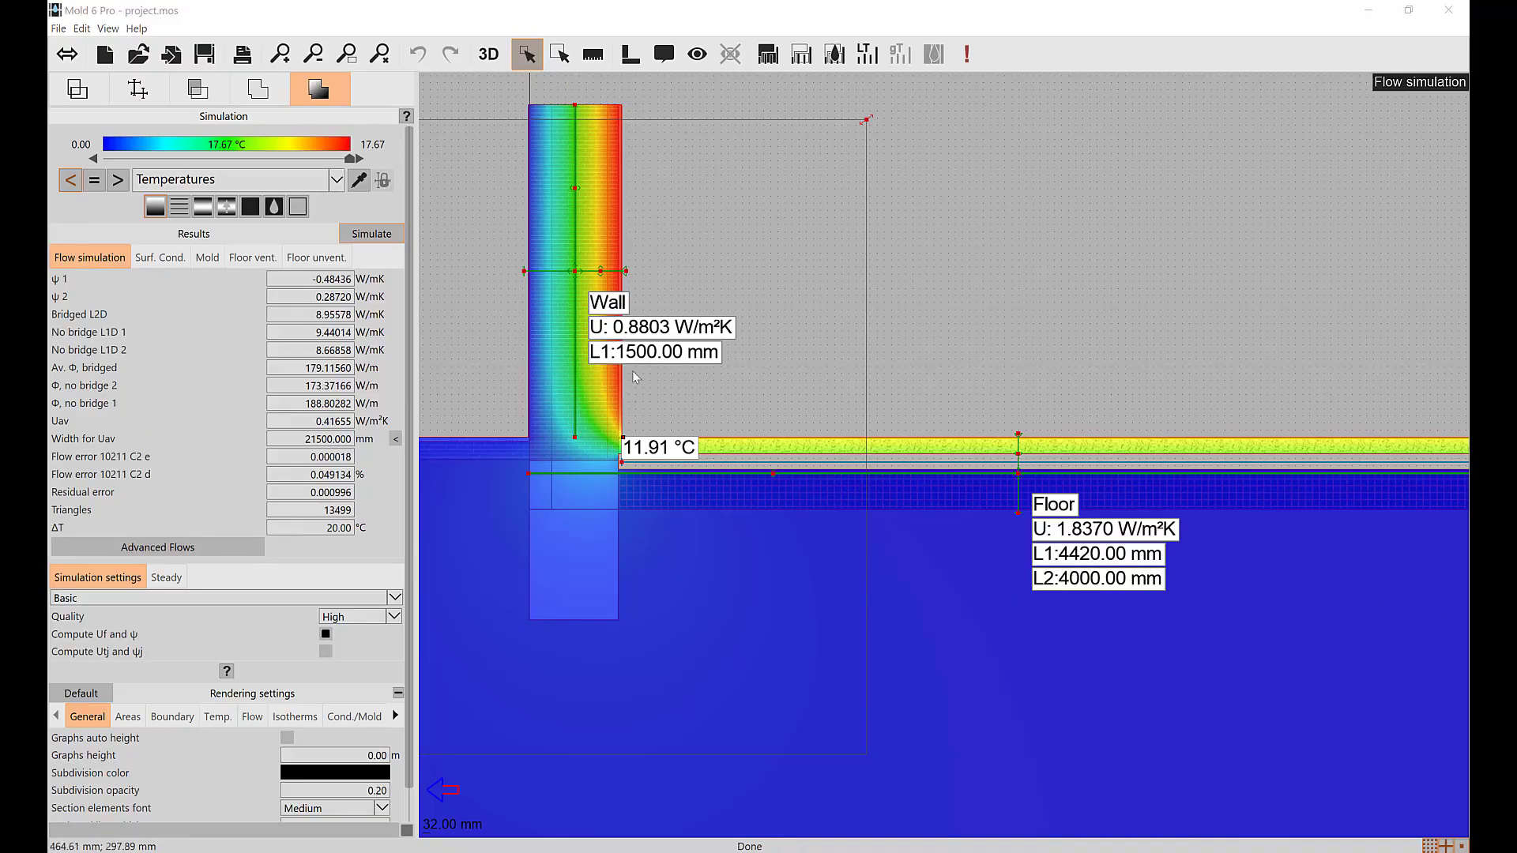
# Set the air layer's openings area to 500 mm², rerun the simulation and compare the floor's U-value with the unventilated floor results
pyautogui.click(132, 100)
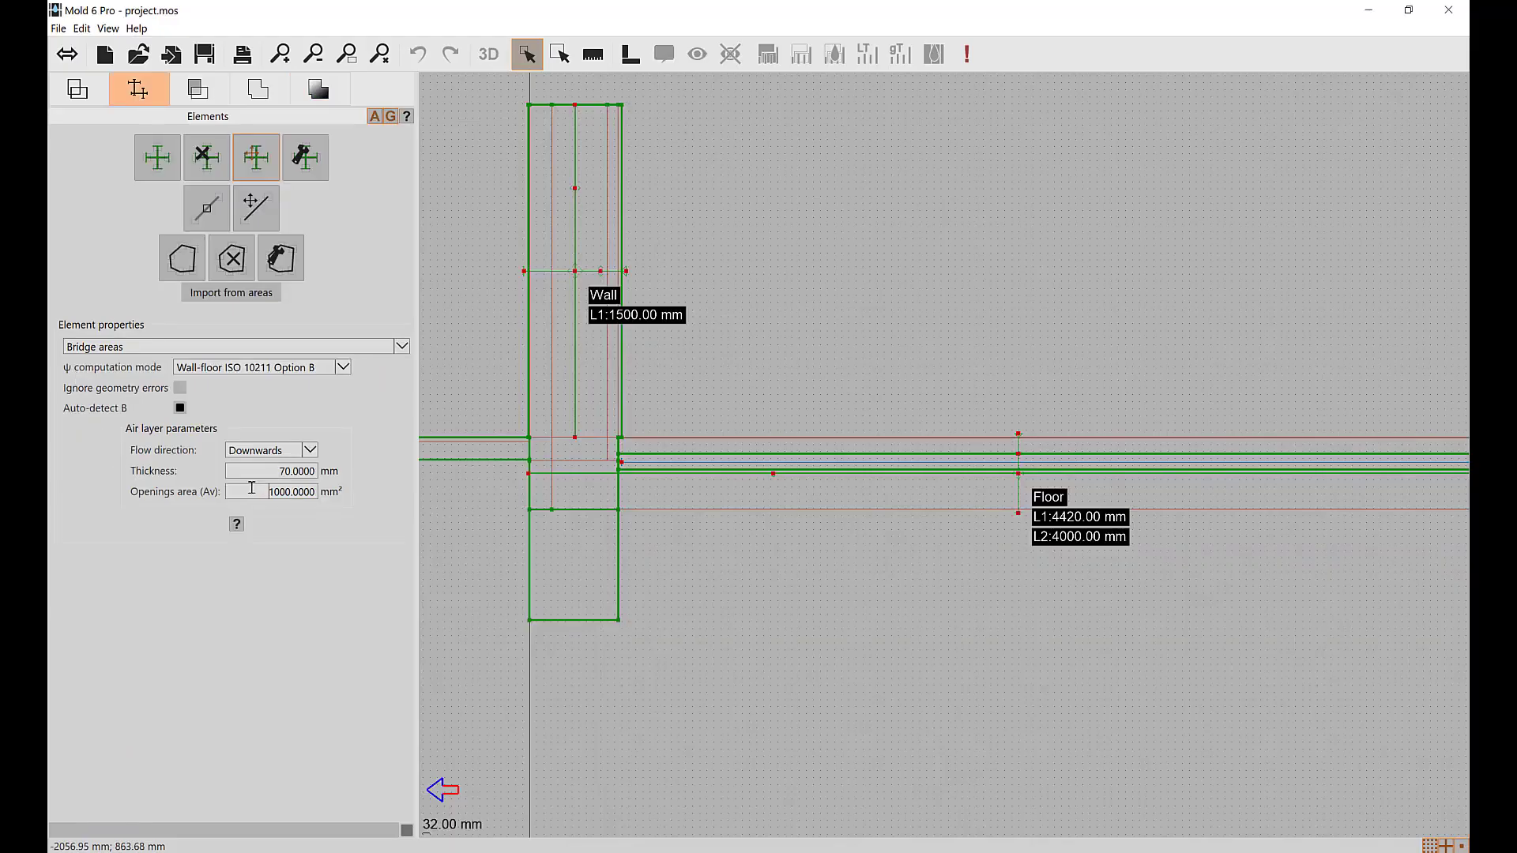
pyautogui.doubleClick(260, 494)
pyautogui.write('500')
pyautogui.press('Return')
pyautogui.click(319, 89)
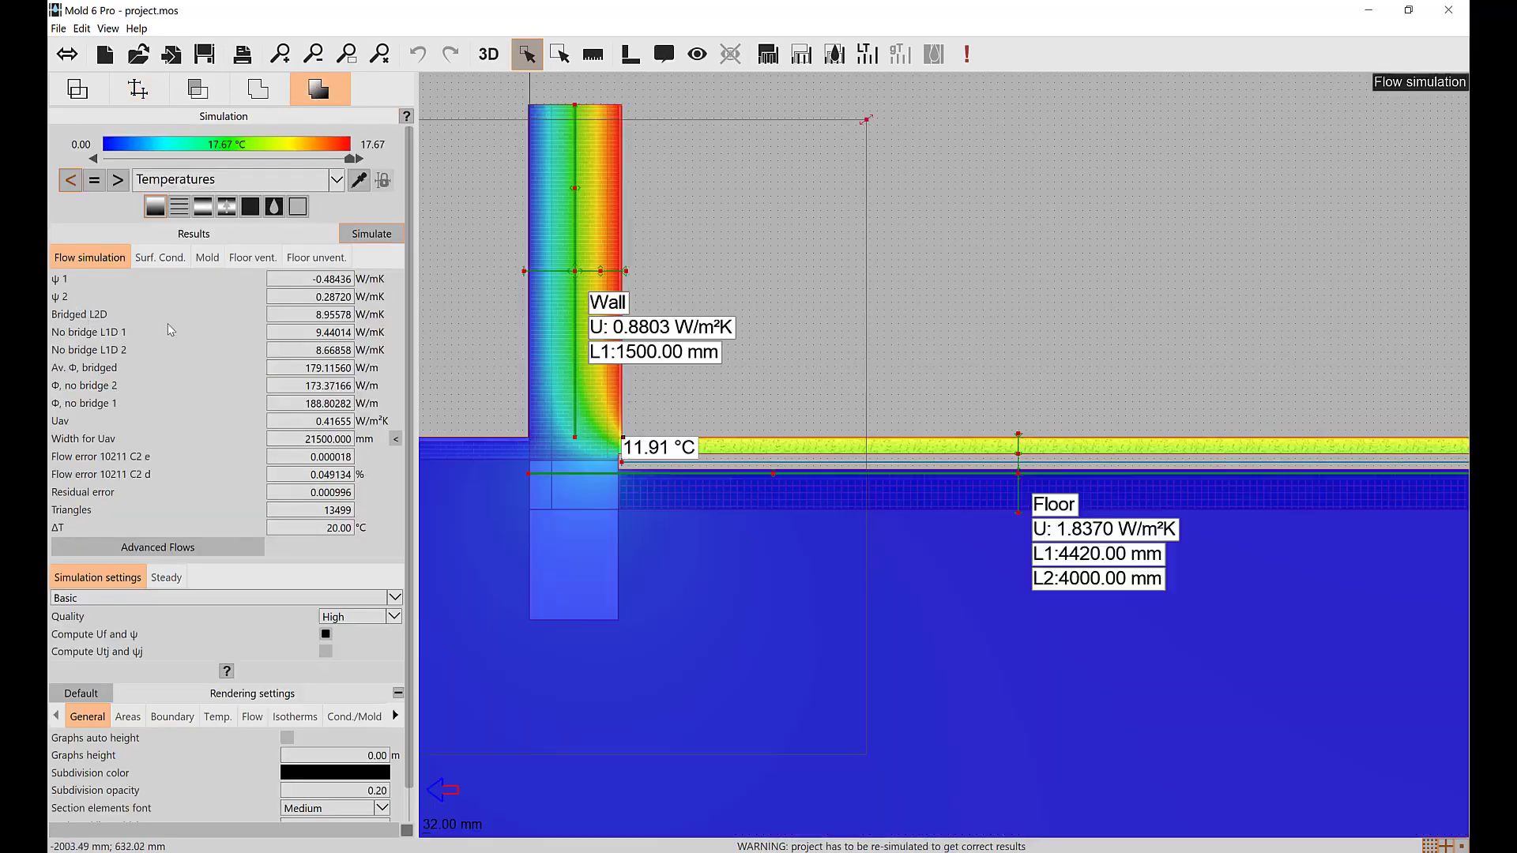
pyautogui.click(352, 235)
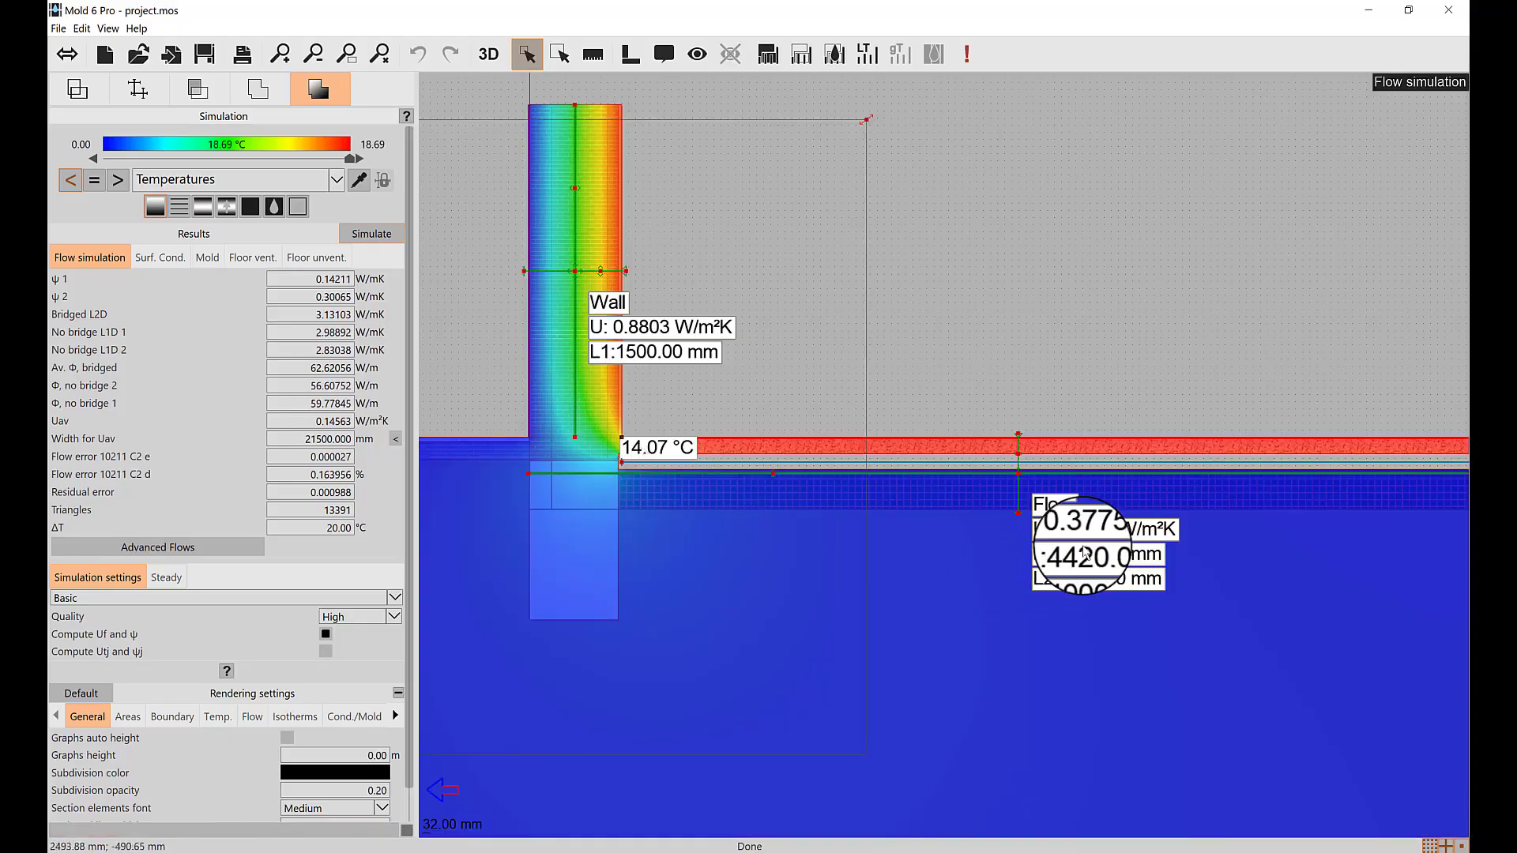
pyautogui.click(316, 257)
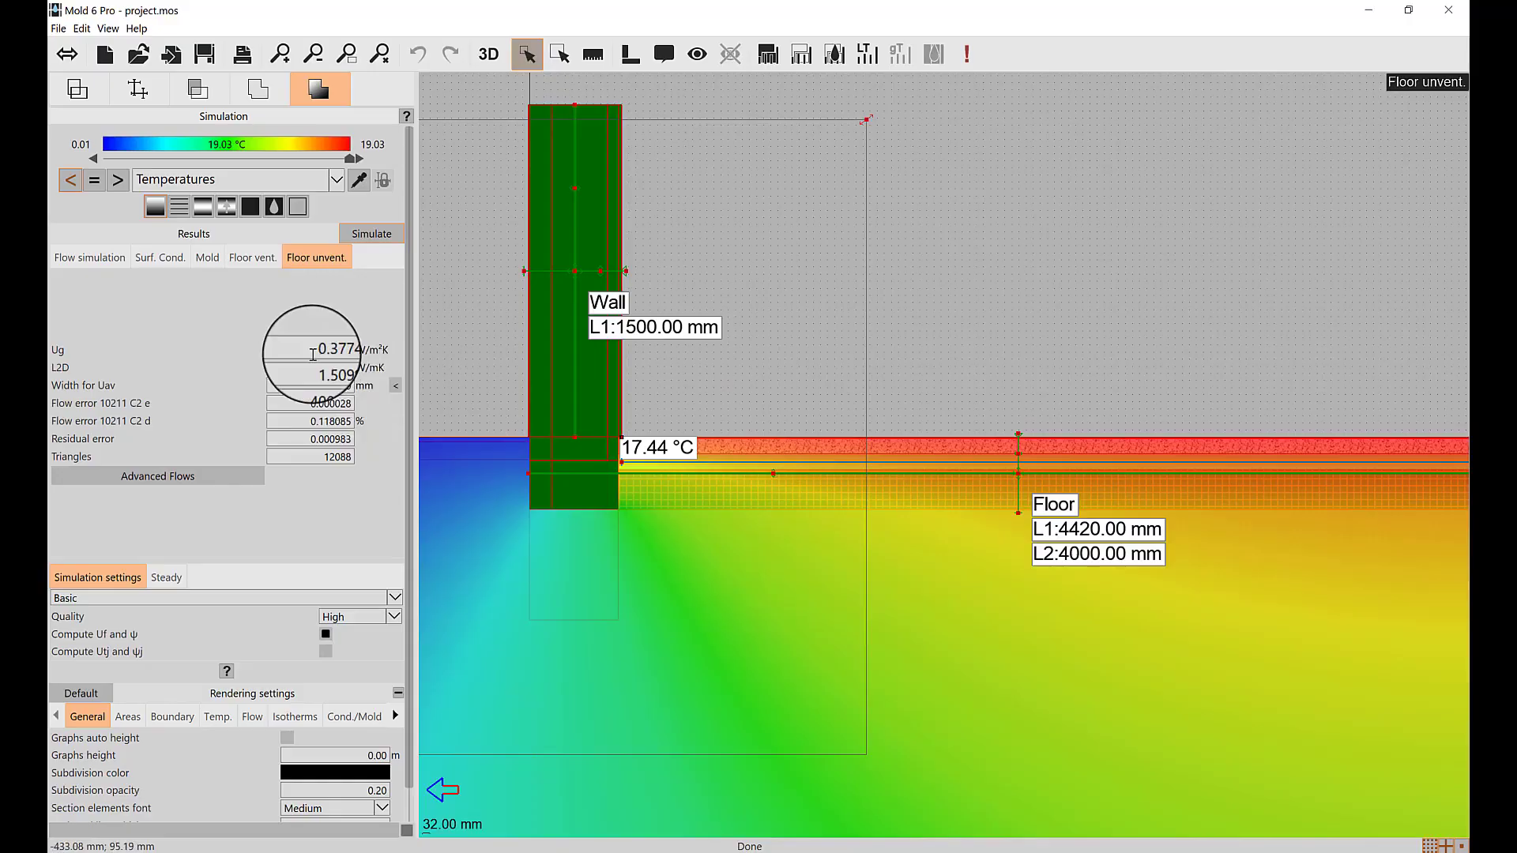
pyautogui.click(70, 258)
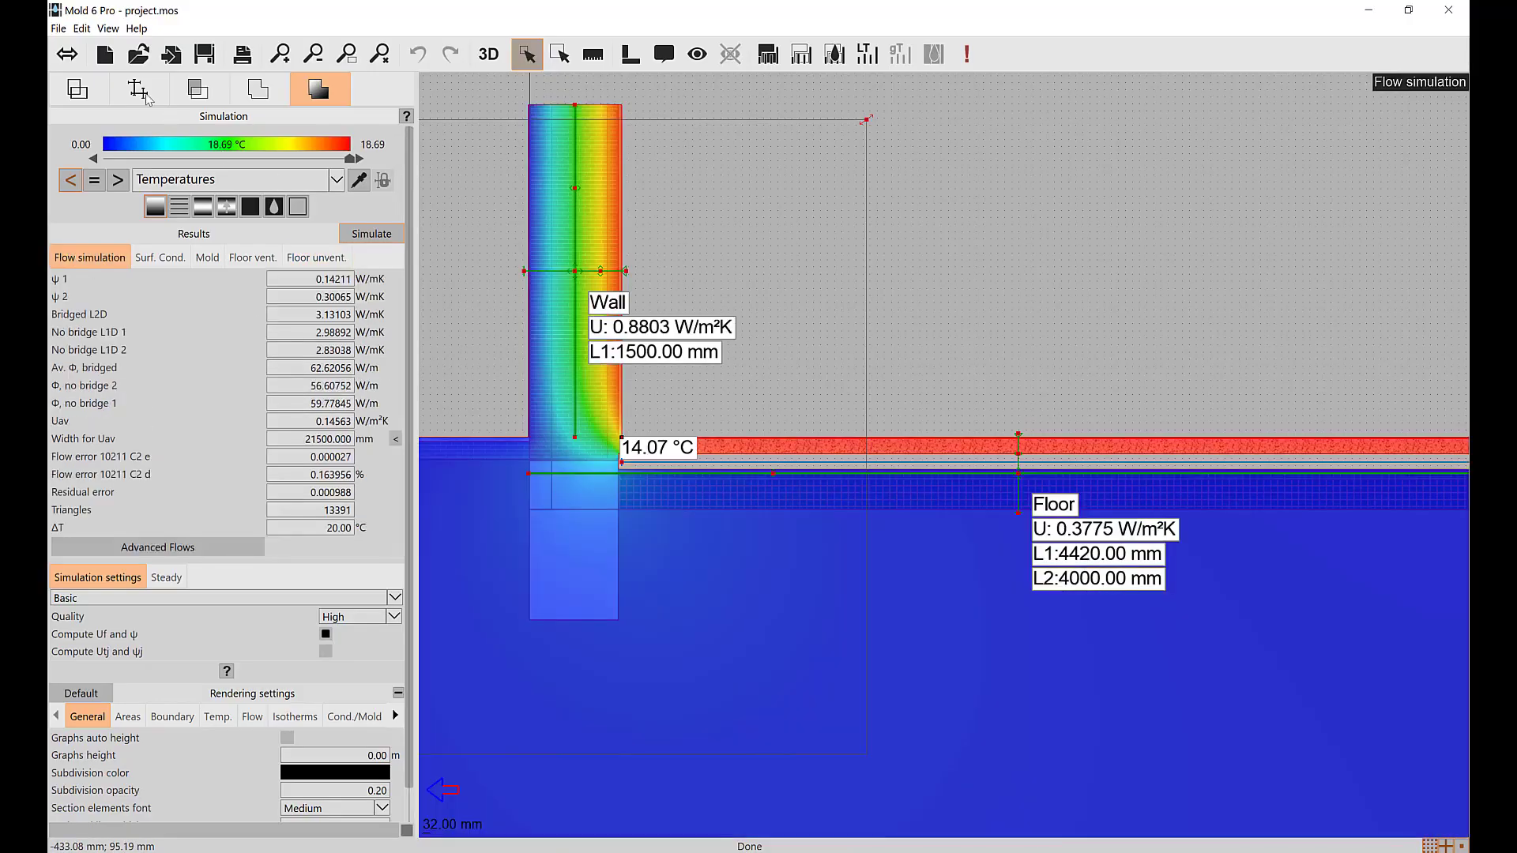
# Set the air layer's openings area to 1500 mm², rerun the simulation and check the ventilated floor results
pyautogui.click(144, 95)
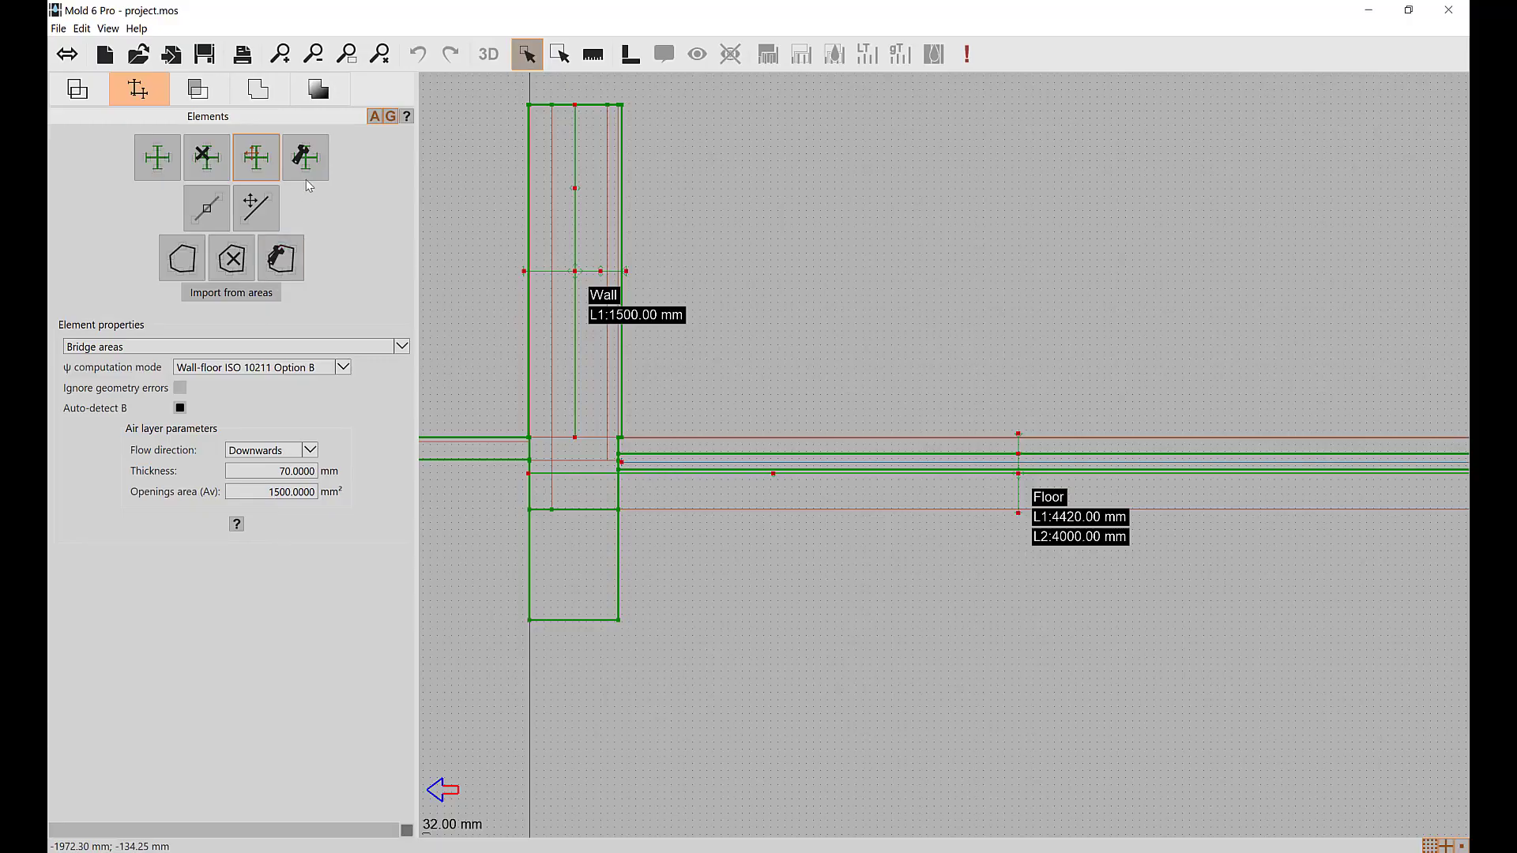
pyautogui.click(318, 89)
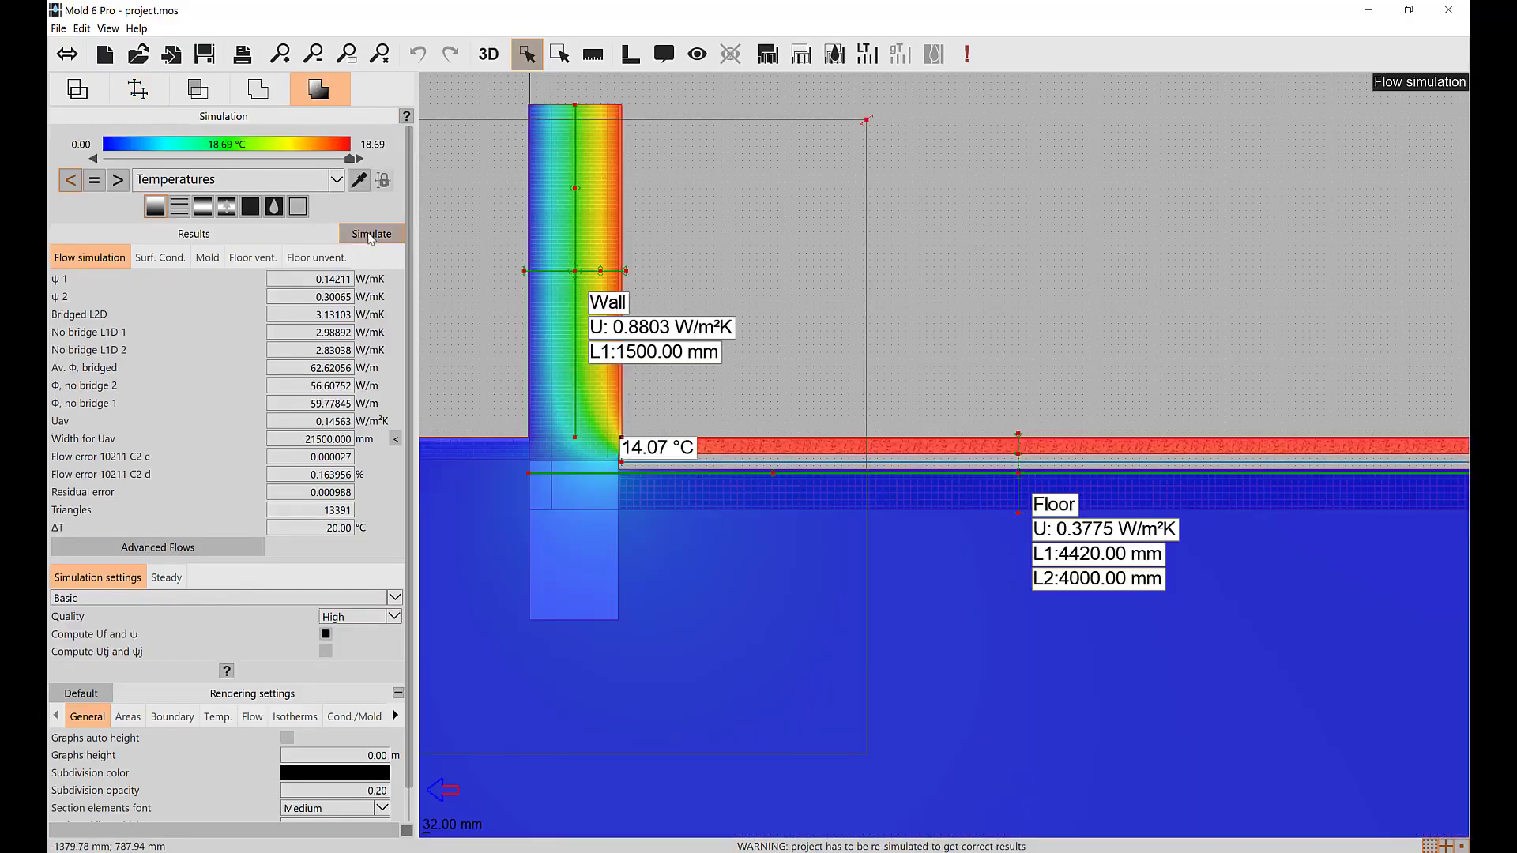
pyautogui.click(369, 235)
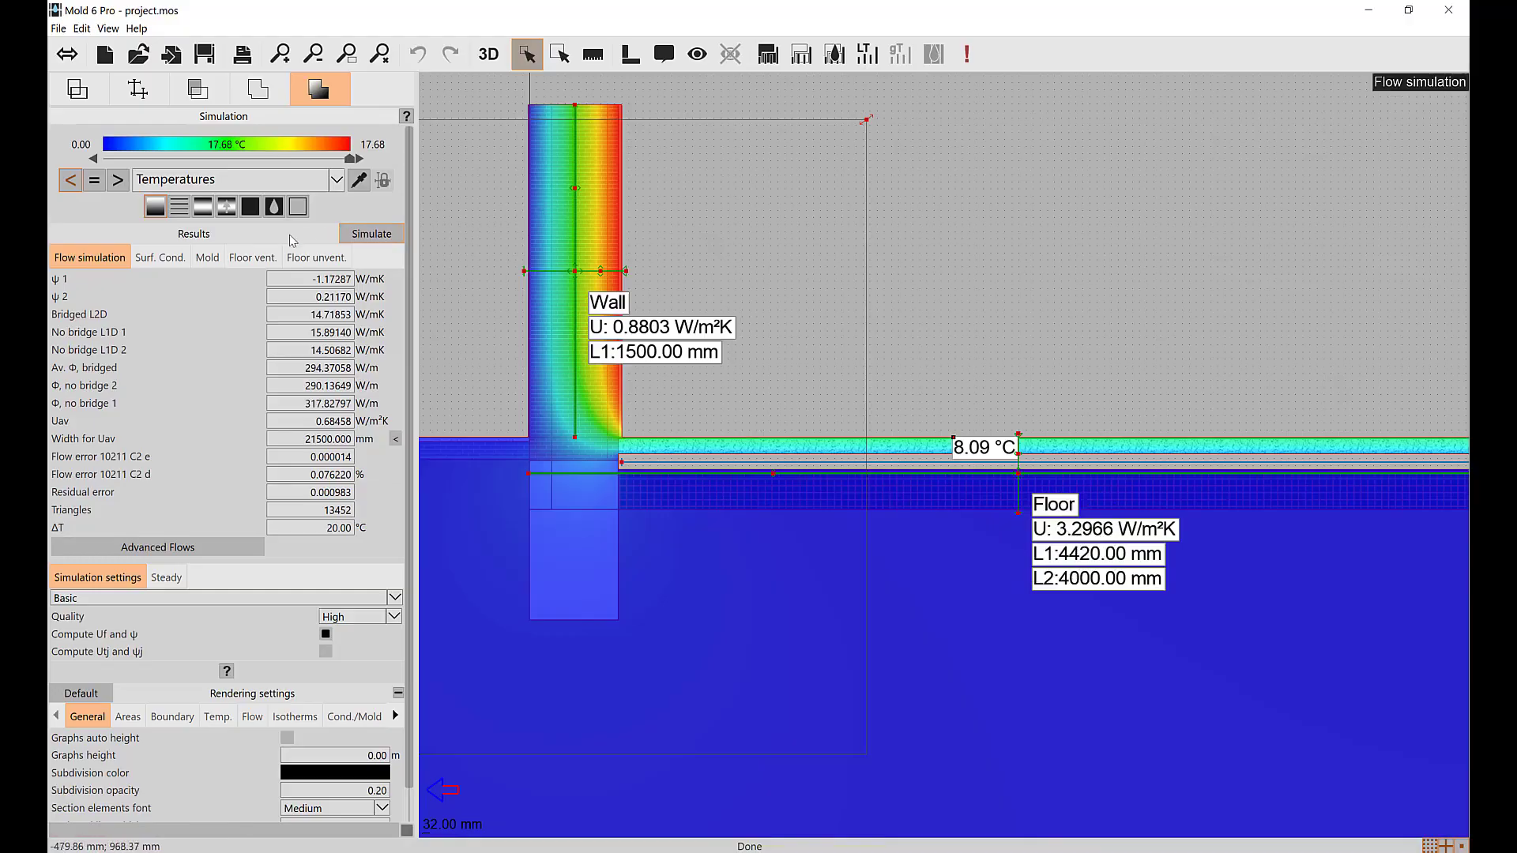
pyautogui.click(246, 261)
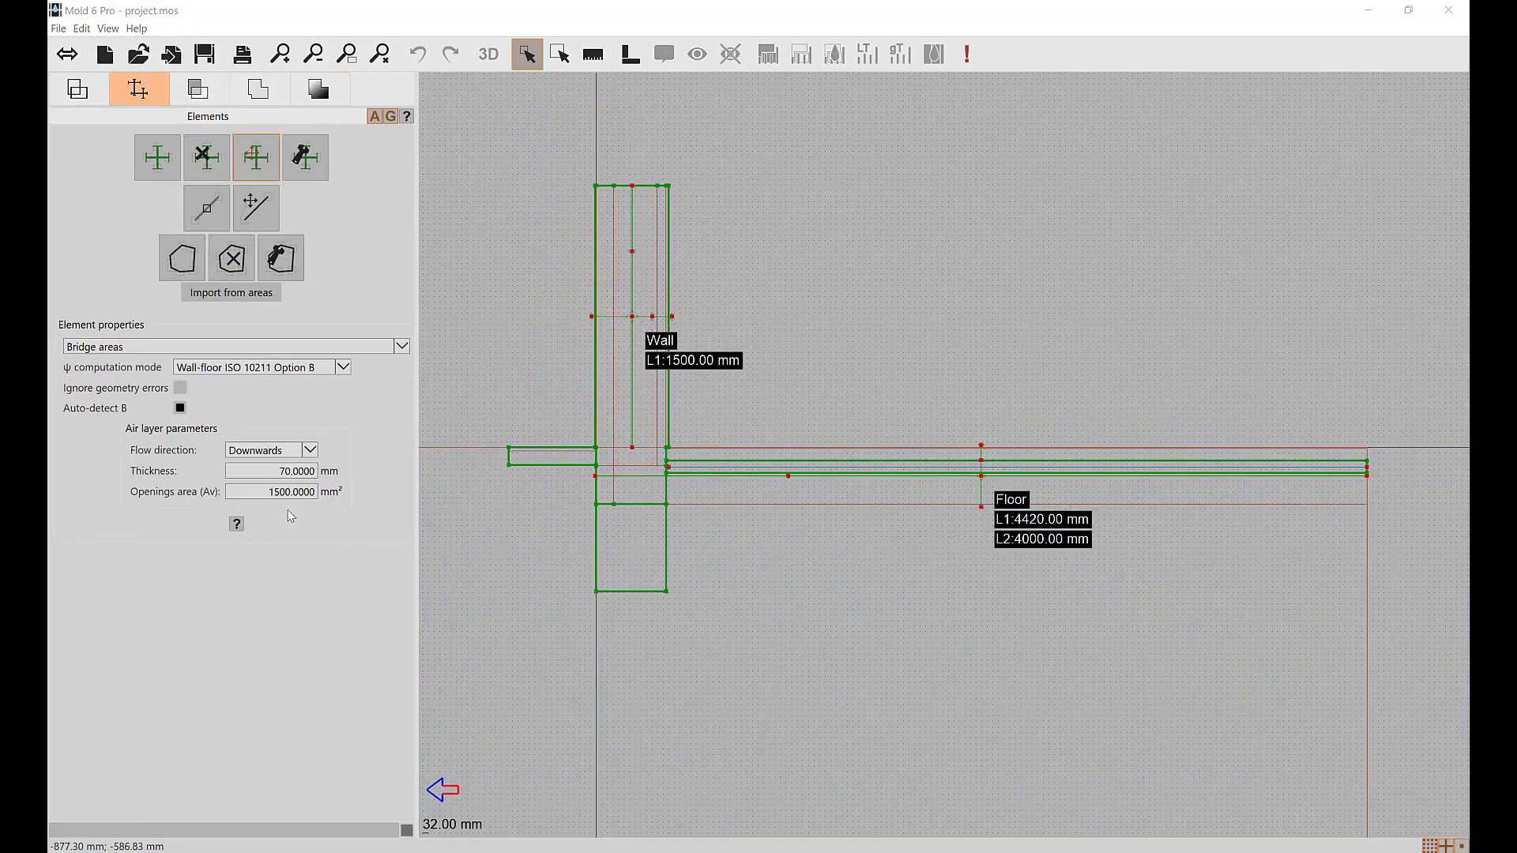
# Set the air layer's openings area to 1000 mm² and rerun the simulation
pyautogui.click(282, 494)
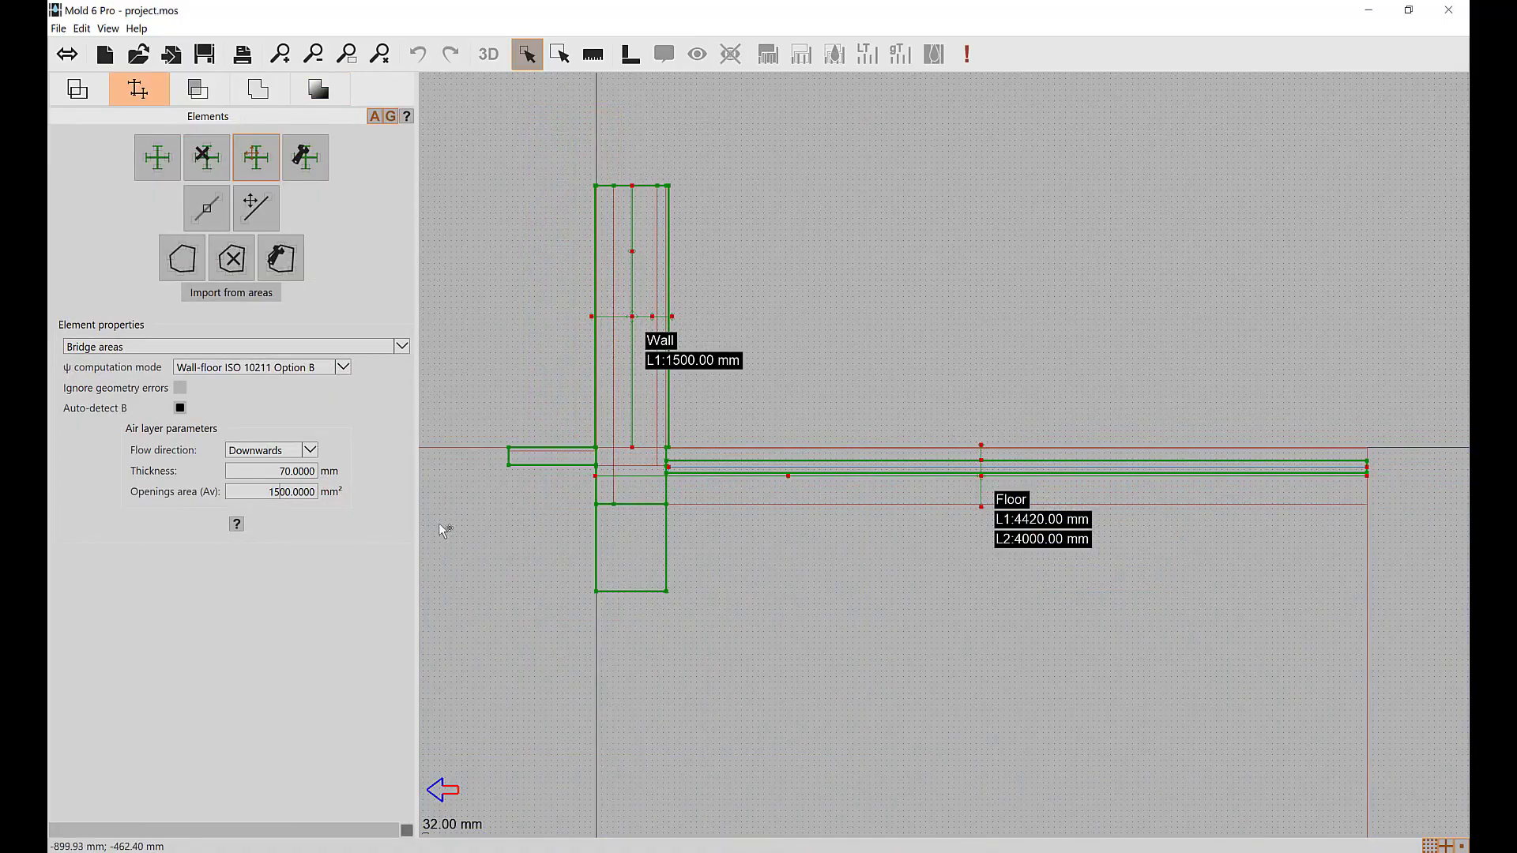
pyautogui.press('BackSpace')
pyautogui.write('0')
pyautogui.click(345, 88)
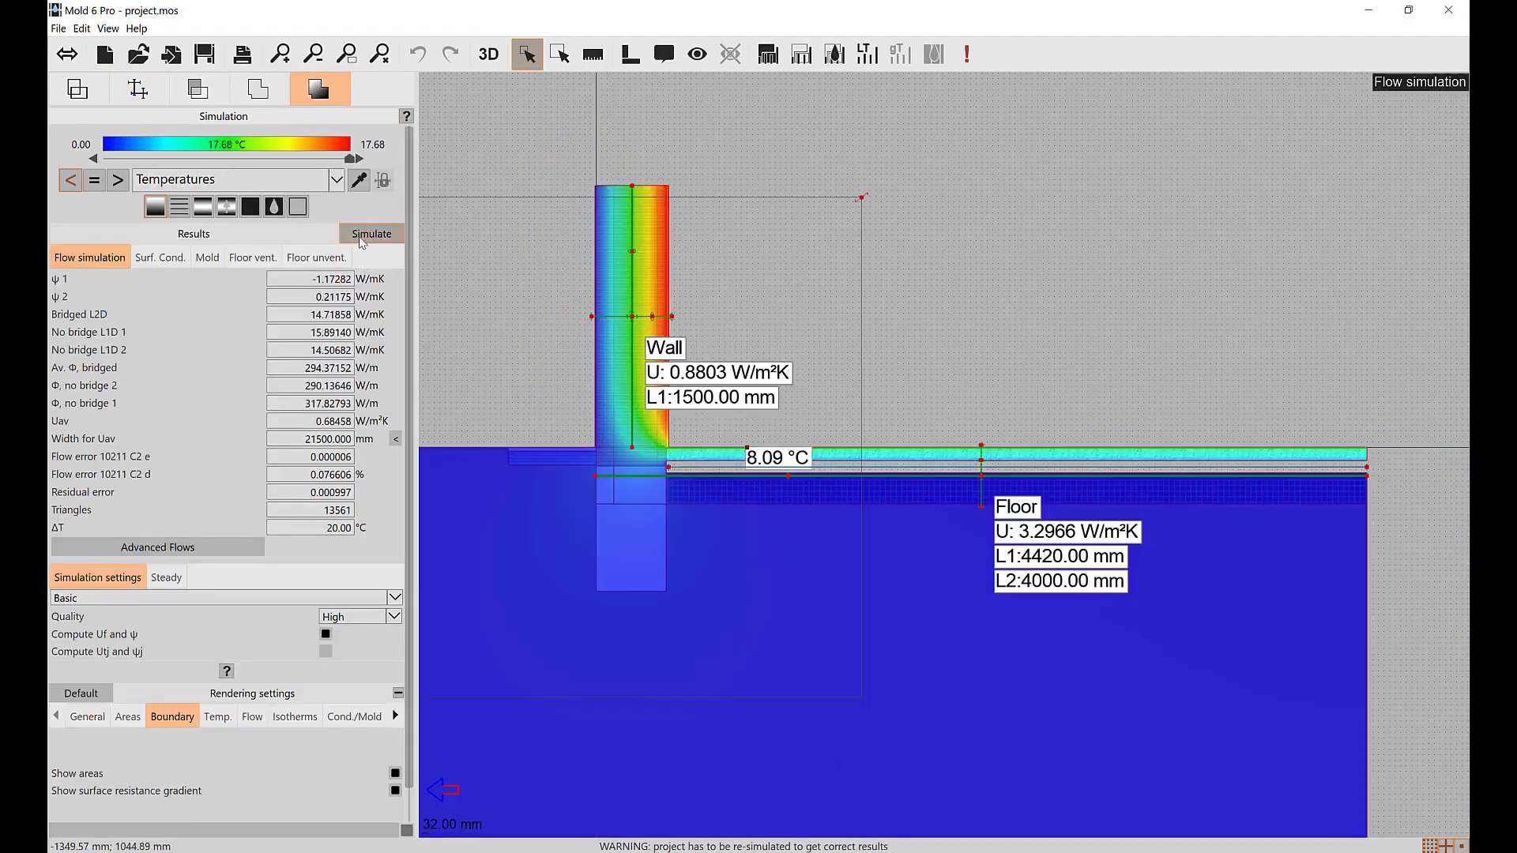
pyautogui.click(366, 234)
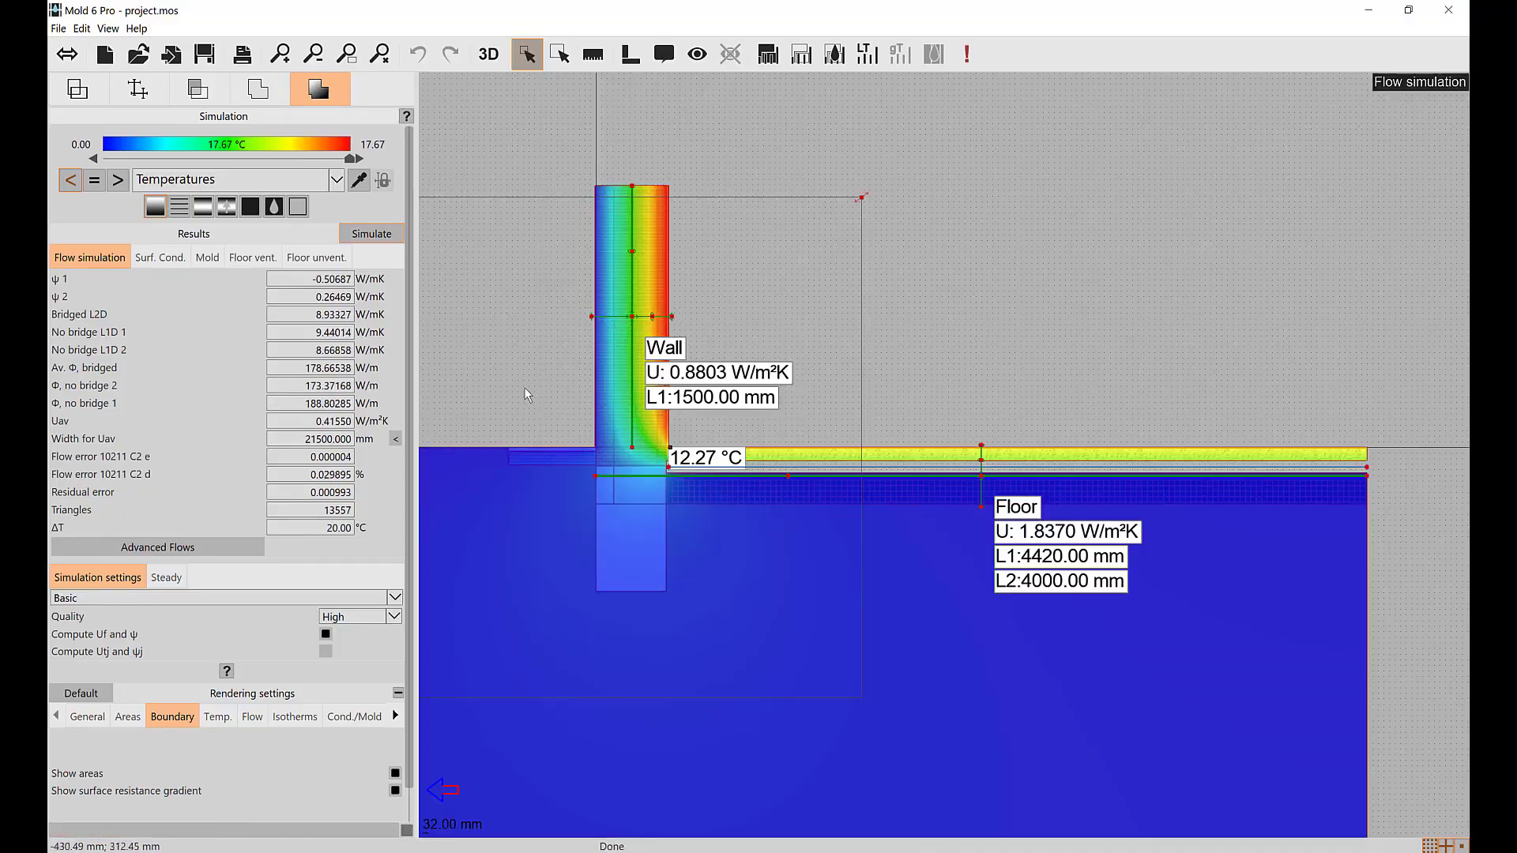
# Display the model's boundaries and examine the slightly ventilated layer's surface resistance in the boundary list of the advanced flow results
pyautogui.click(298, 207)
pyautogui.scroll(2, 709, 445)
pyautogui.scroll(1, 710, 445)
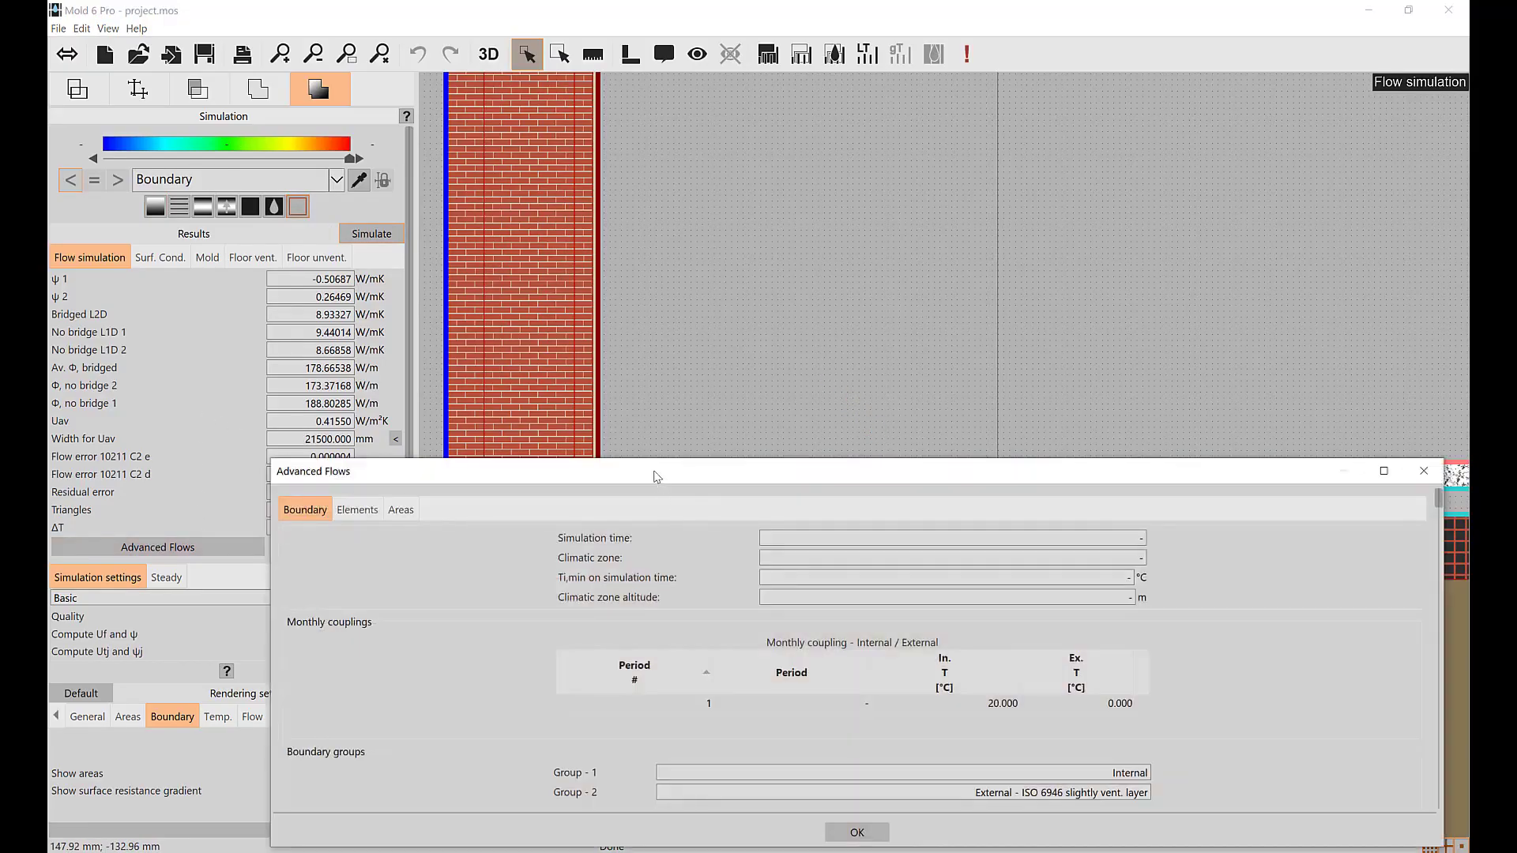
pyautogui.moveTo(654, 476); pyautogui.dragTo(584, 97)
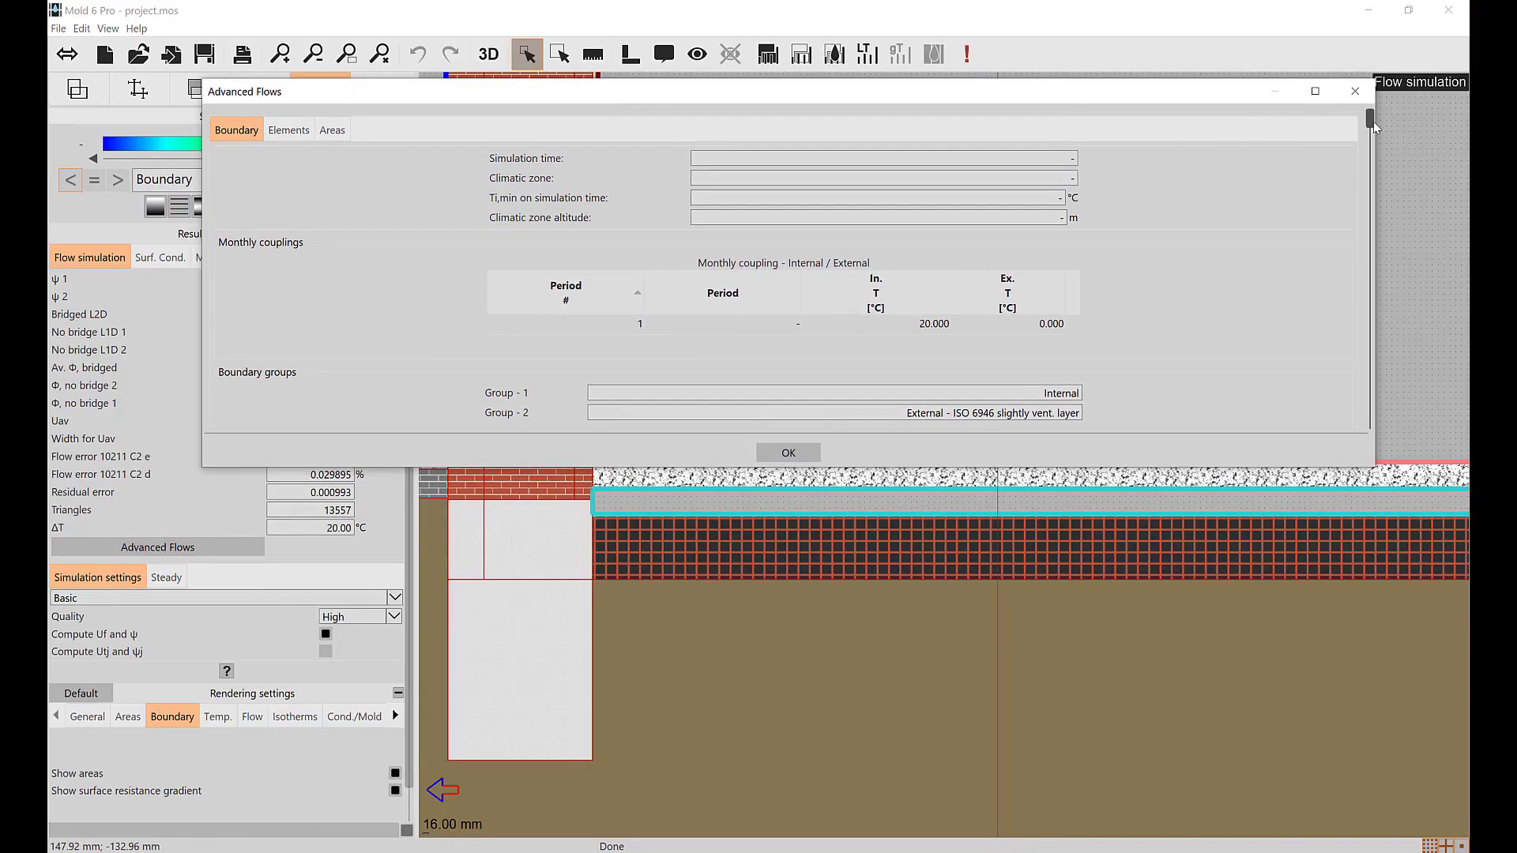
pyautogui.moveTo(1375, 127); pyautogui.dragTo(1330, 223)
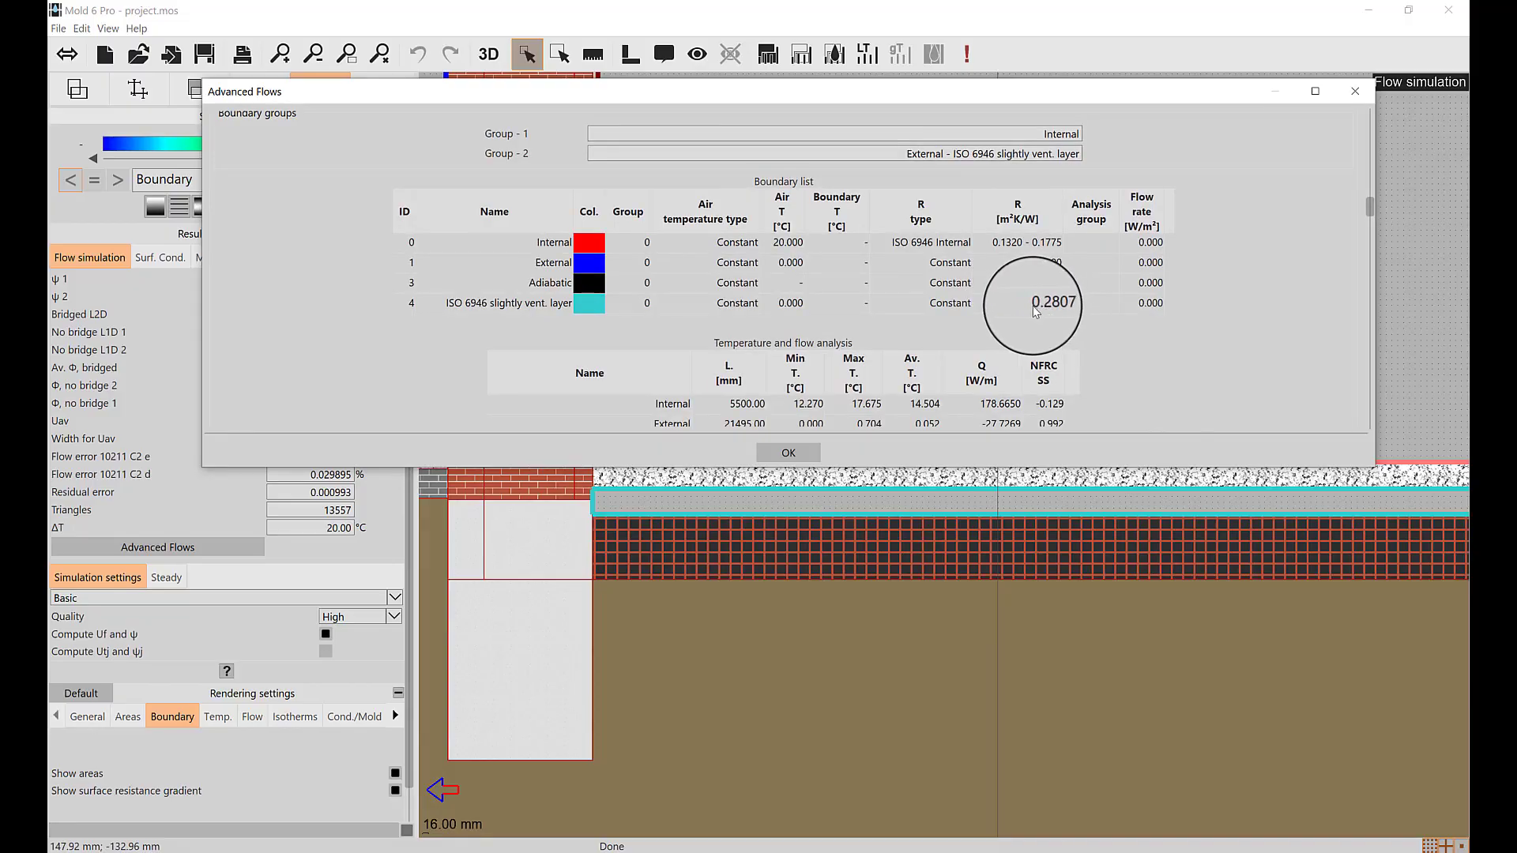
pyautogui.click(787, 462)
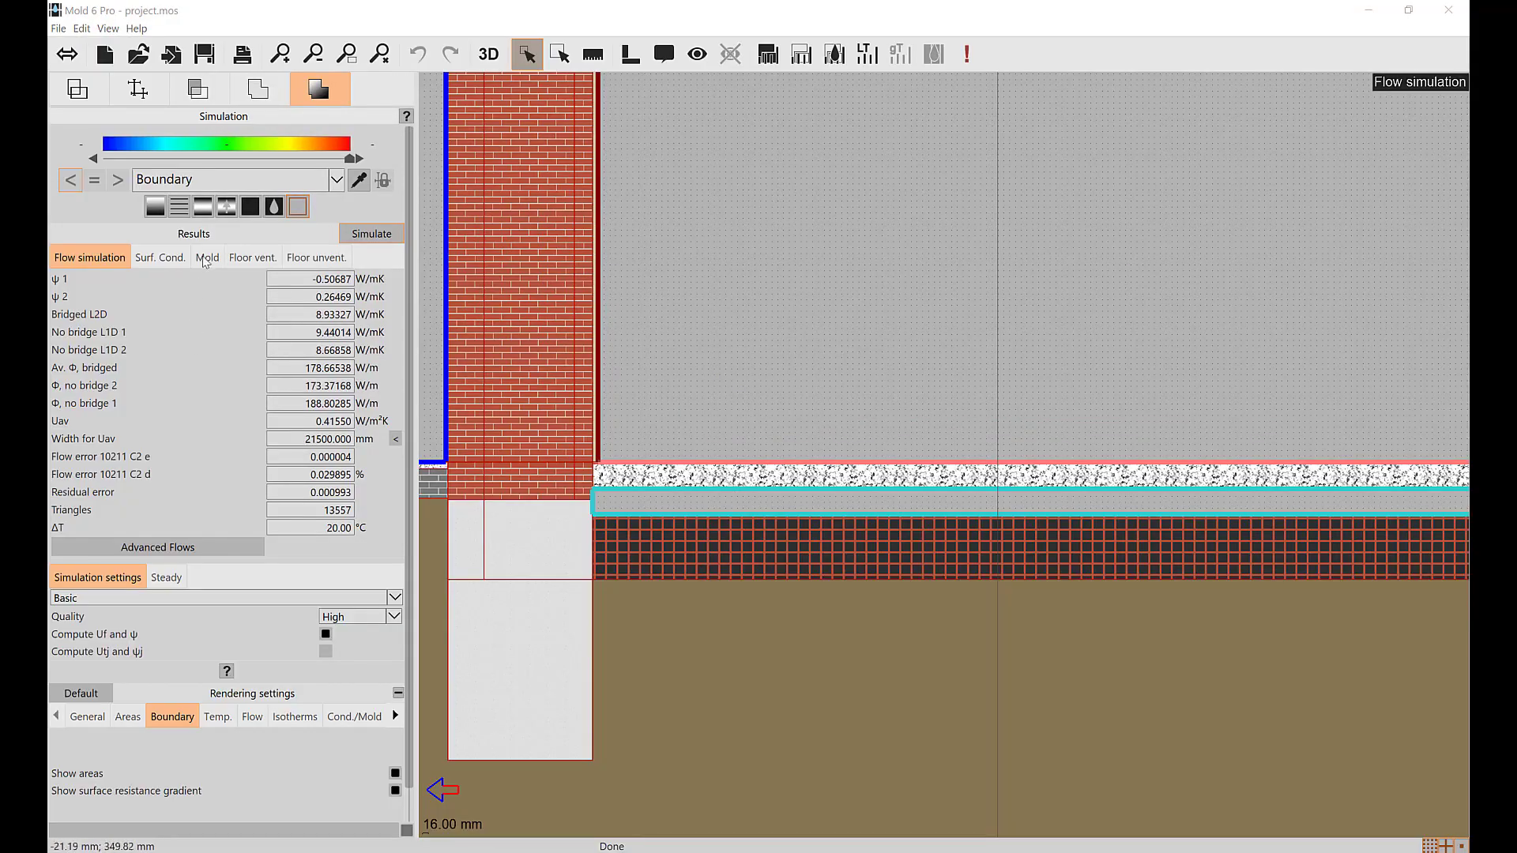
# Display the boundaries of the mold simulation and examine the slightly ventilated layer's values in the advanced mold results' boundary list
pyautogui.click(207, 259)
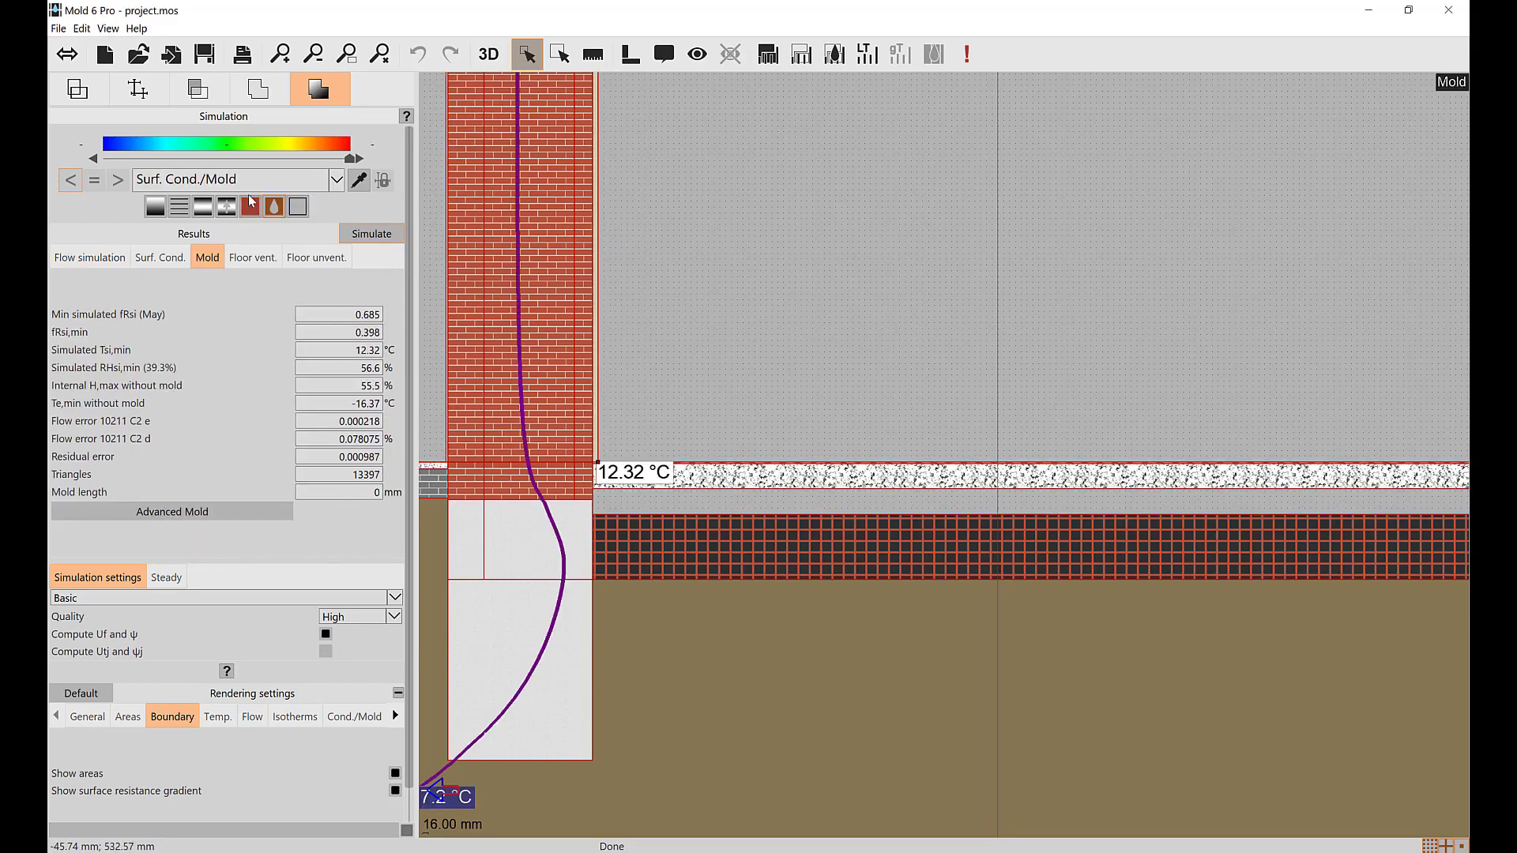
pyautogui.moveTo(562, 482); pyautogui.dragTo(642, 485, button='middle')
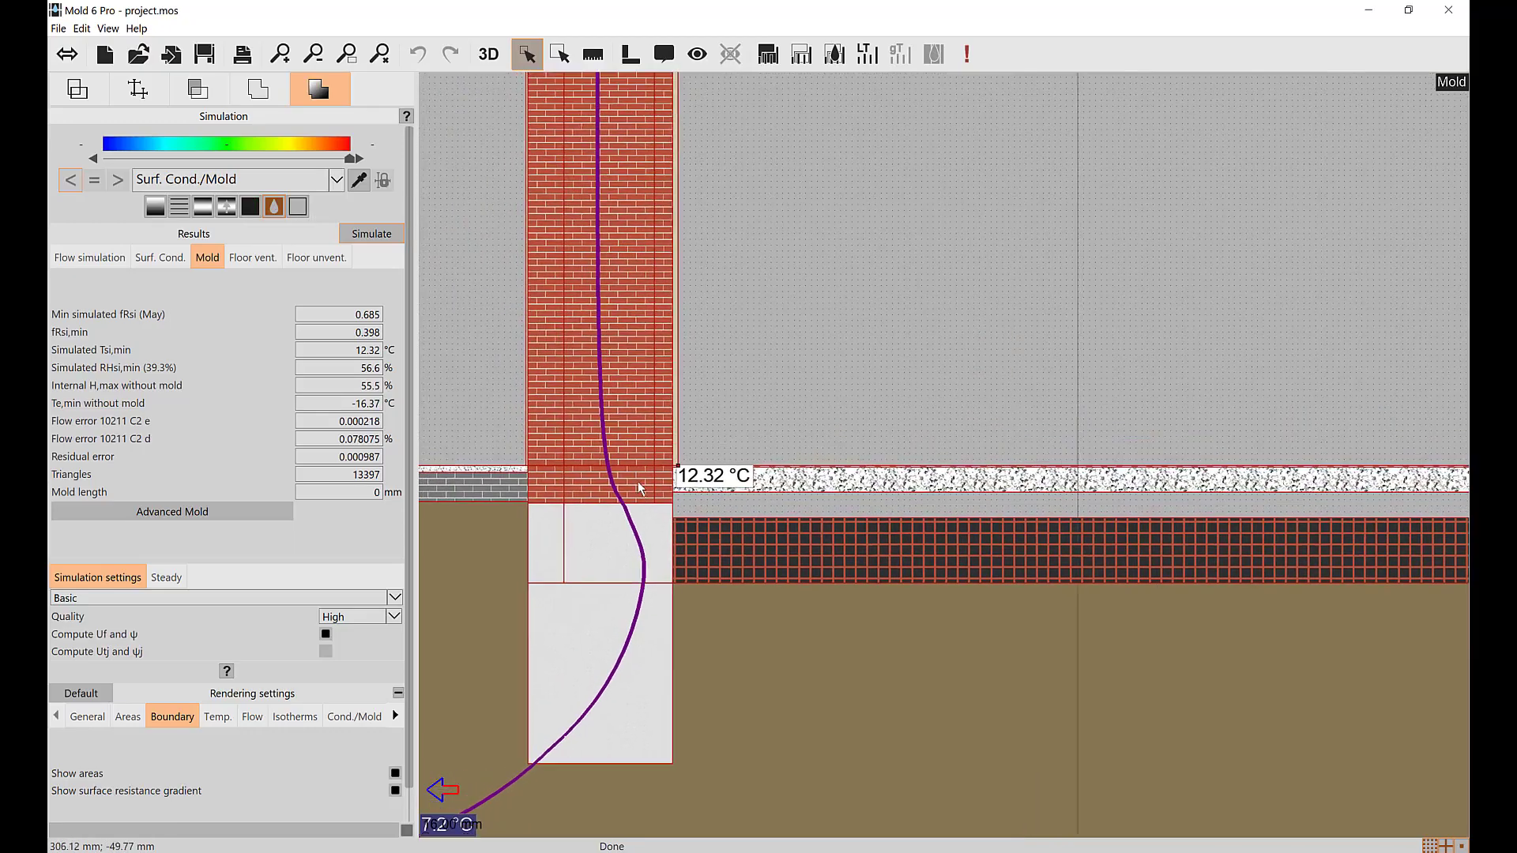
pyautogui.click(299, 208)
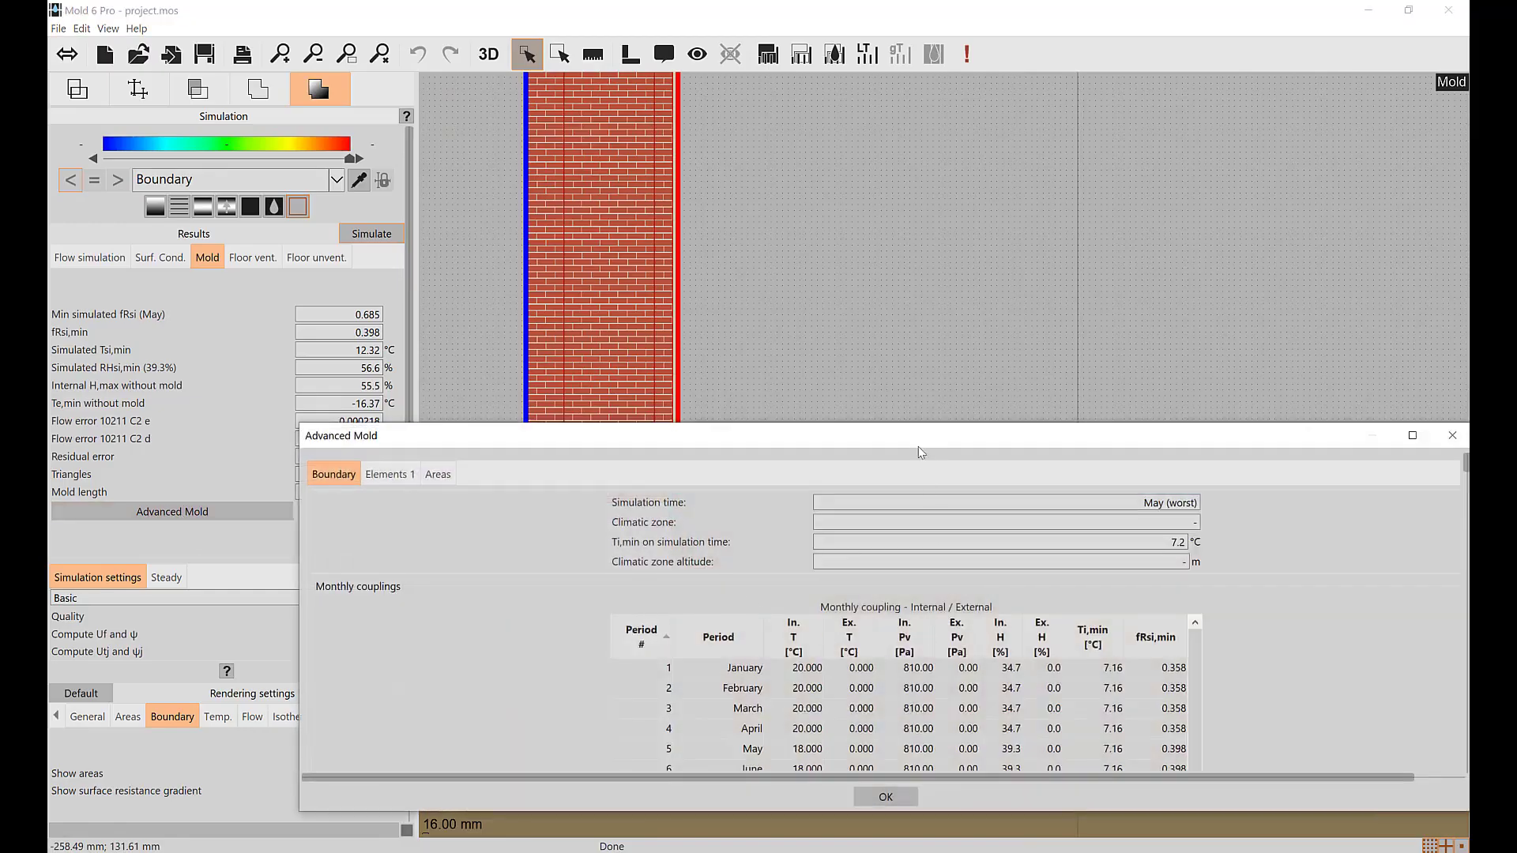
pyautogui.moveTo(919, 448); pyautogui.dragTo(799, 96)
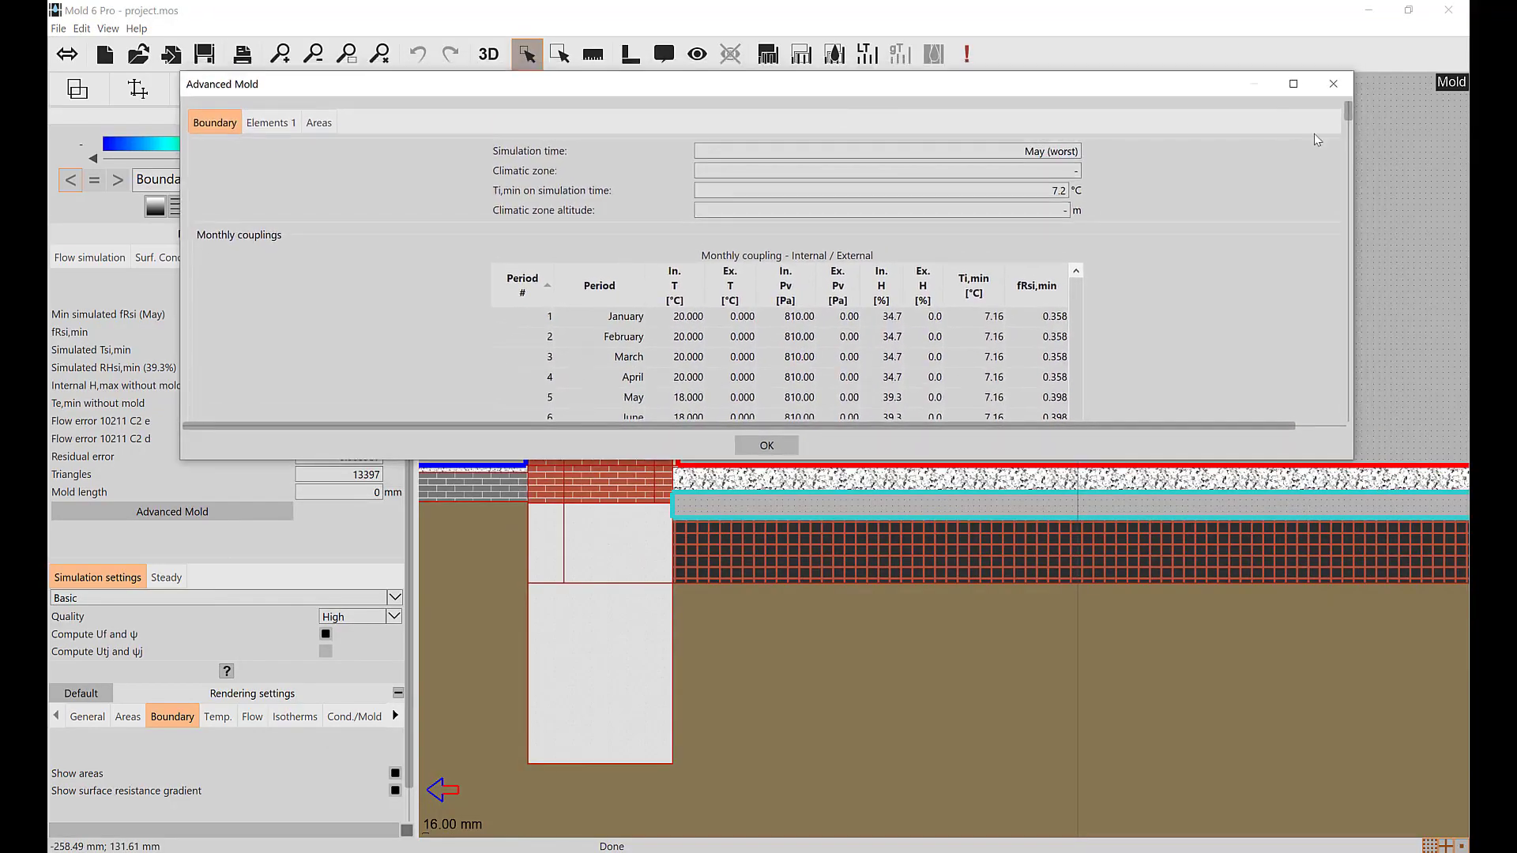
pyautogui.moveTo(1348, 105); pyautogui.dragTo(1320, 332)
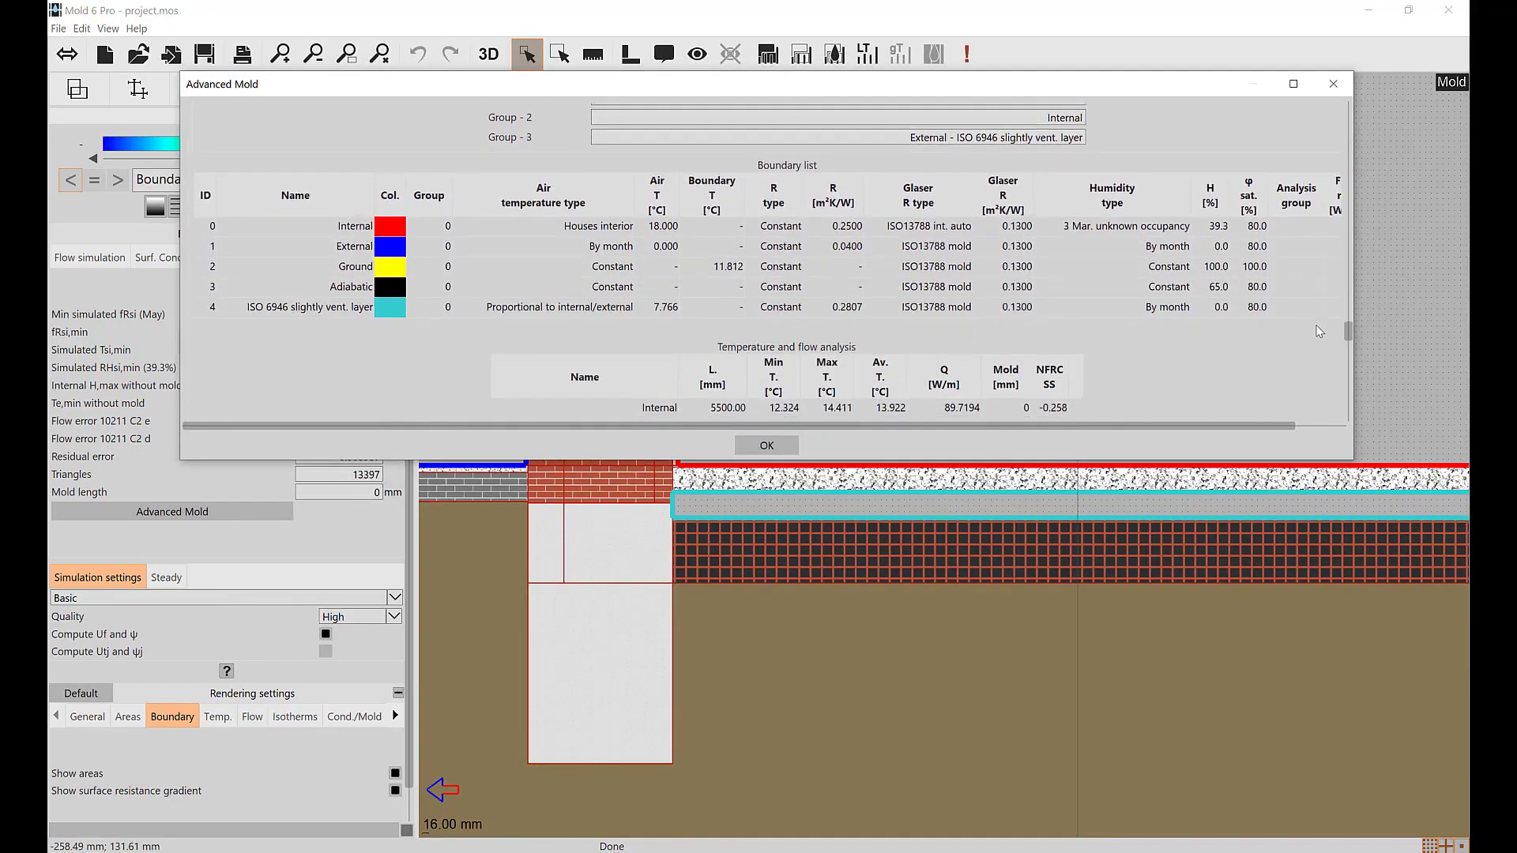